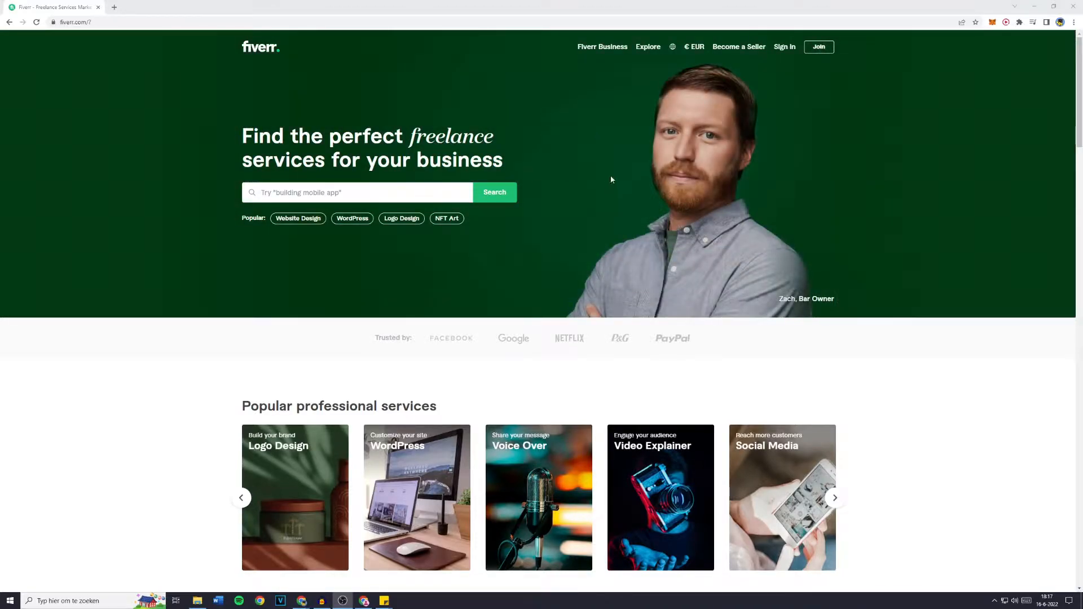
# Step: Join Fiverr by creating an account with an existing Google account
pyautogui.click(818, 50)
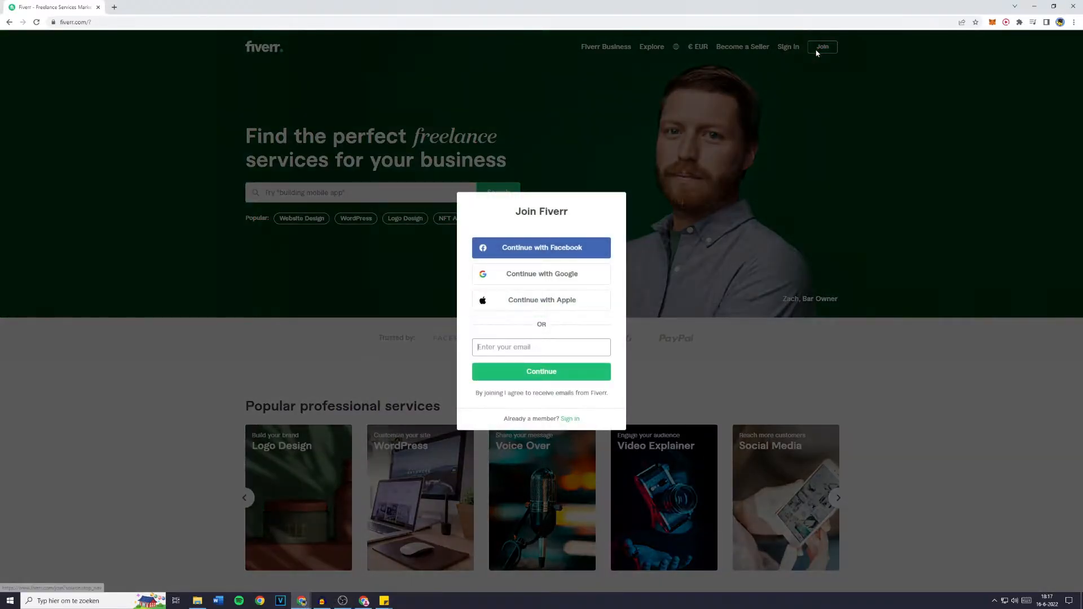
pyautogui.moveTo(515, 211); pyautogui.dragTo(583, 210)
pyautogui.click(583, 209)
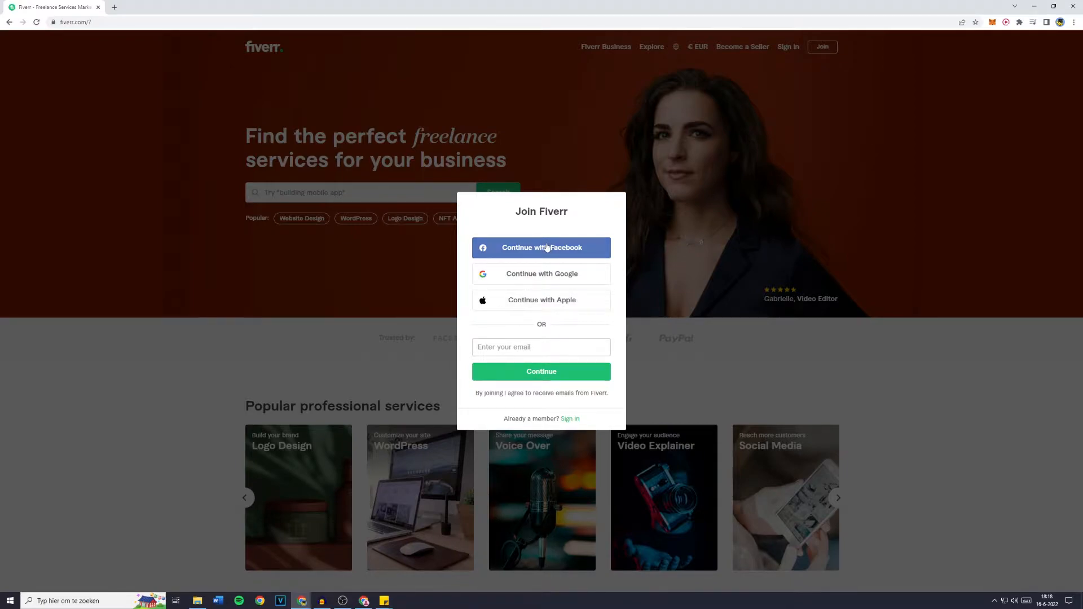
pyautogui.click(541, 273)
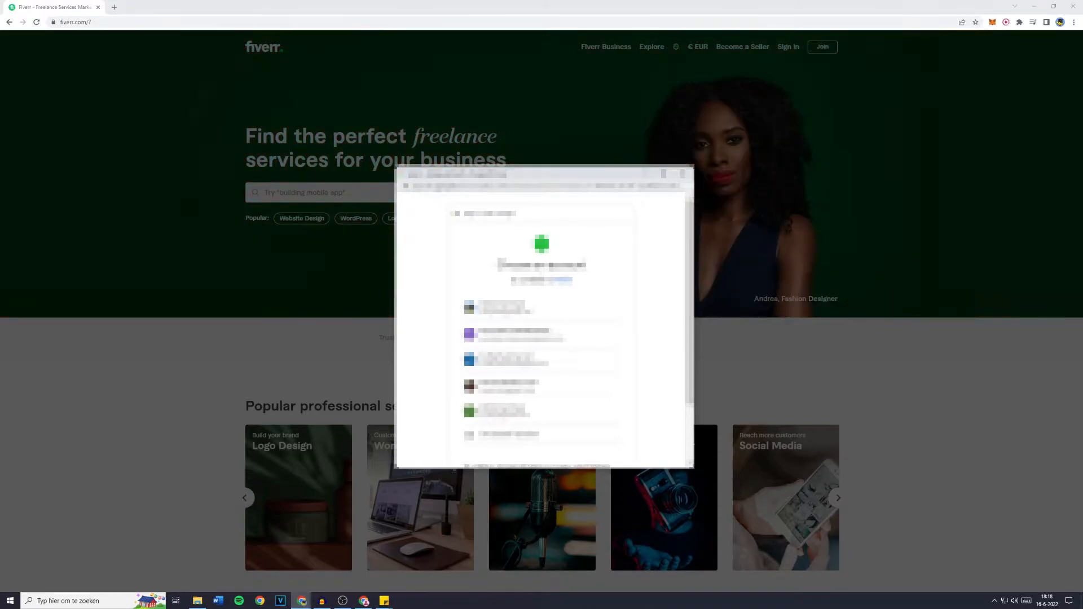
pyautogui.click(546, 310)
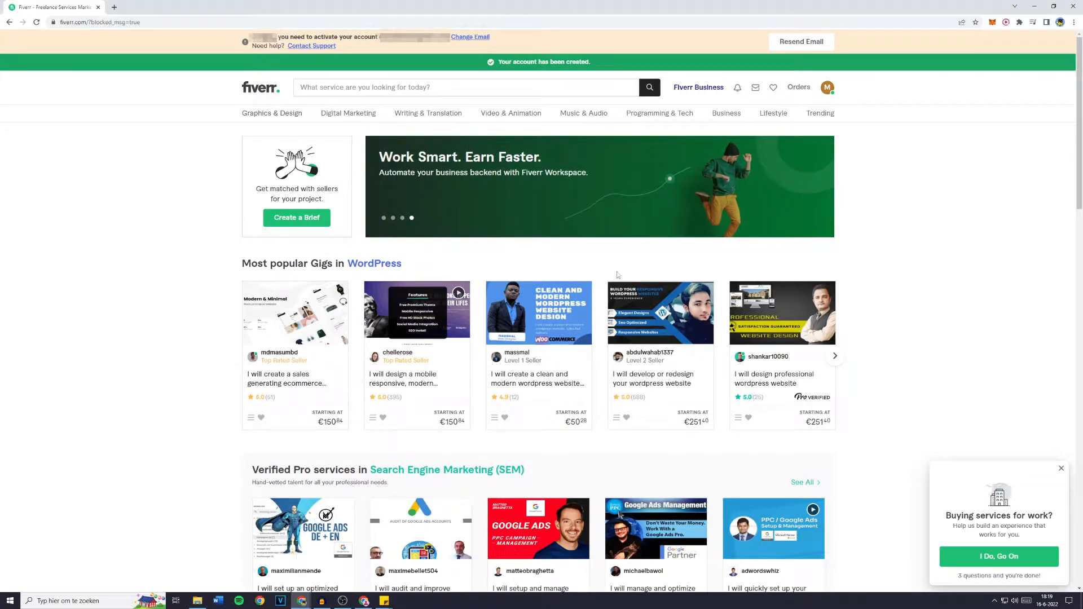
# Step: Open the Become a Seller page from the account options and start the seller onboarding
pyautogui.click(826, 89)
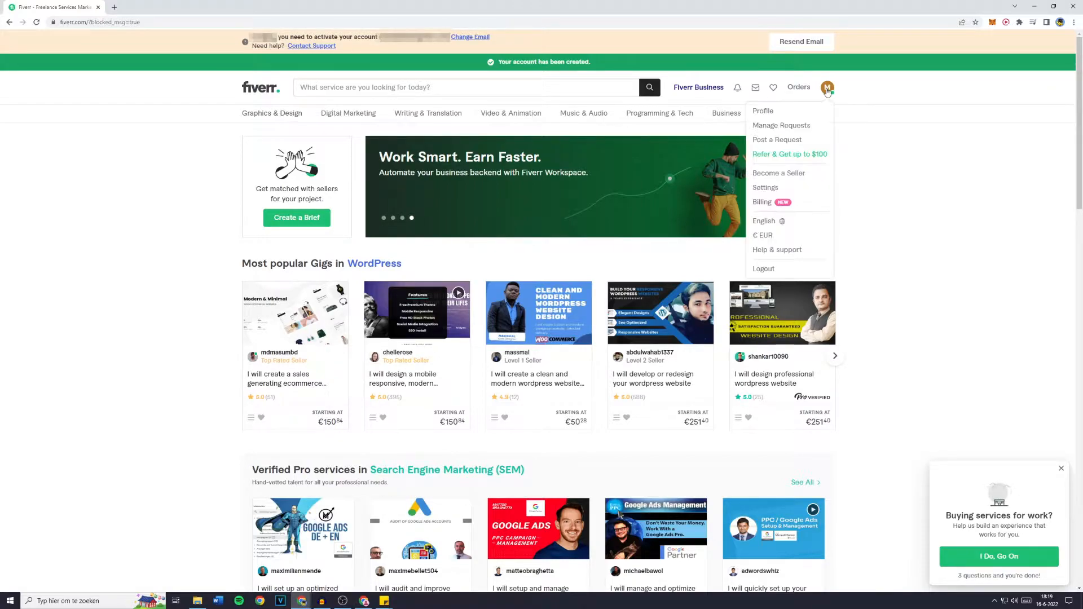
pyautogui.click(781, 175)
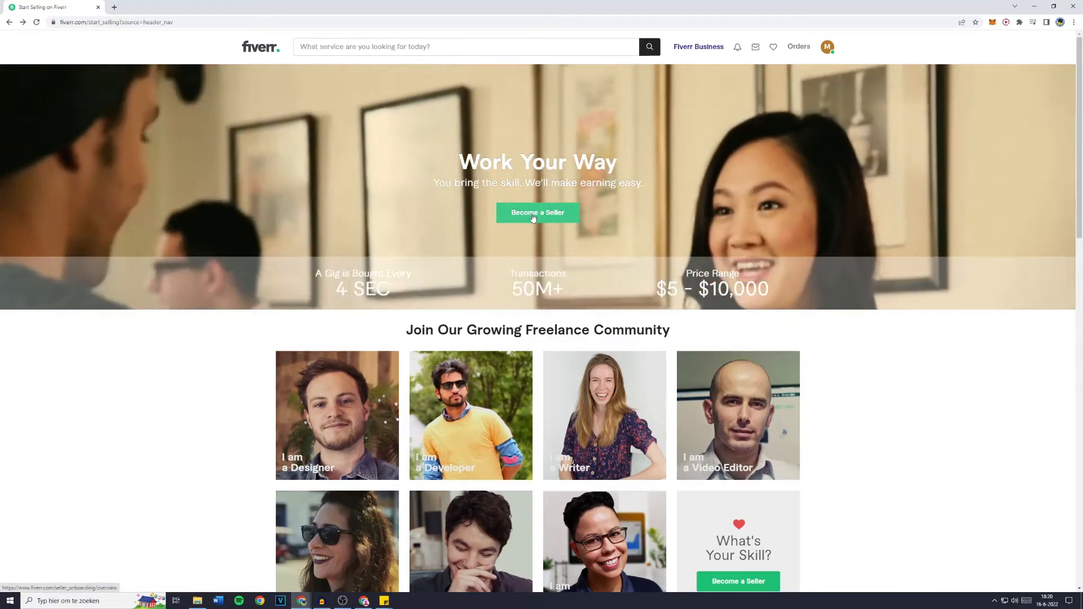
pyautogui.click(533, 218)
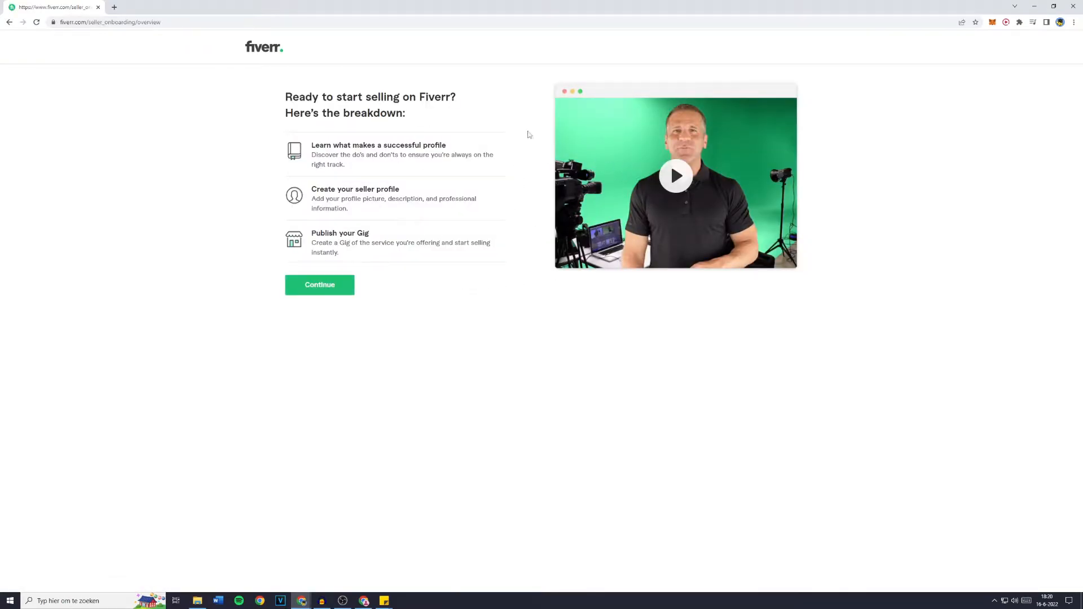
# Step: Review the breakdown for starting to sell with its intro video, and continue to the profile advice
pyautogui.moveTo(287, 97)
pyautogui.mouseDown()
pyautogui.moveTo(464, 97)
pyautogui.moveTo(280, 115)
pyautogui.mouseUp()
pyautogui.click(464, 97)
pyautogui.click(281, 116)
pyautogui.click(676, 176)
pyautogui.click(664, 239)
pyautogui.click(331, 289)
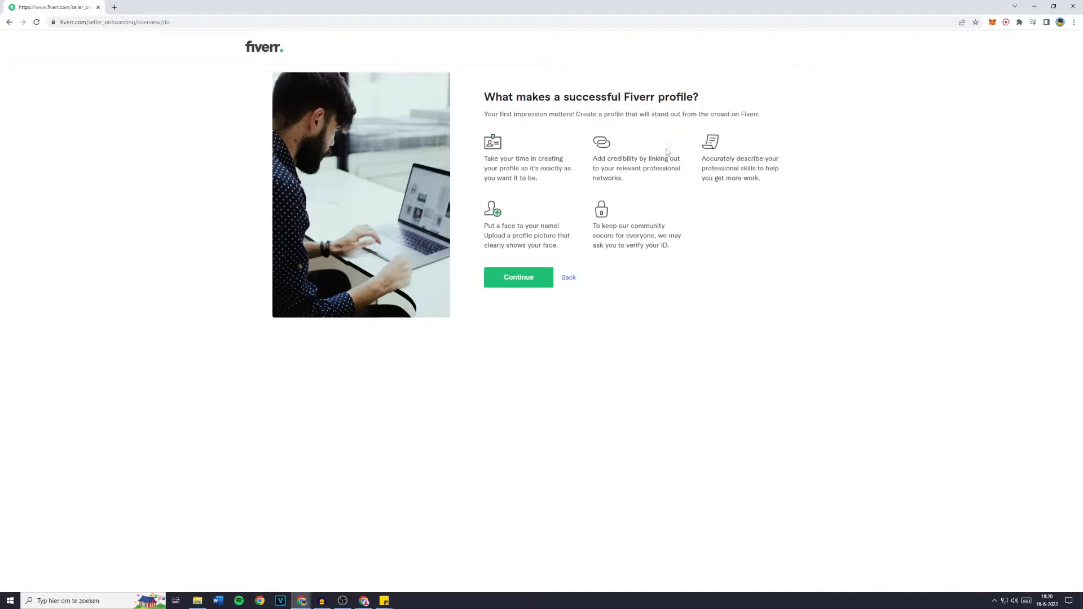
# Step: Read the advice on what makes a successful profile and continue to the things to steer clear of
pyautogui.moveTo(484, 165); pyautogui.dragTo(541, 169)
pyautogui.click(543, 170)
pyautogui.moveTo(721, 169); pyautogui.dragTo(775, 169)
pyautogui.click(776, 169)
pyautogui.moveTo(485, 226); pyautogui.dragTo(561, 228)
pyautogui.click(562, 231)
pyautogui.moveTo(484, 225); pyautogui.dragTo(570, 247)
pyautogui.click(568, 246)
pyautogui.moveTo(601, 235); pyautogui.dragTo(655, 239)
pyautogui.click(655, 239)
pyautogui.click(536, 280)
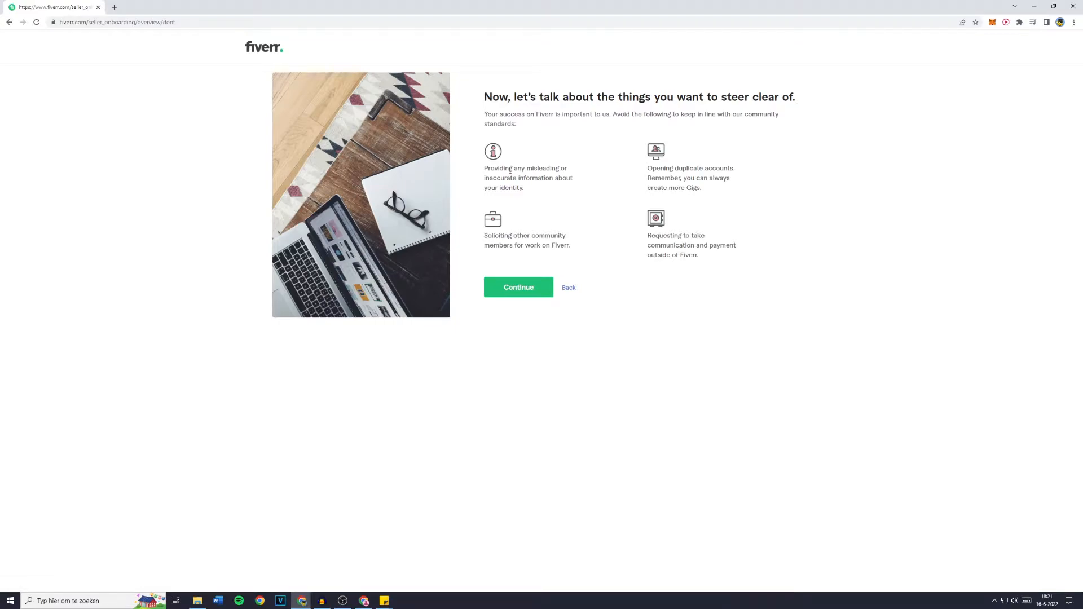
# Step: Read the practices to avoid on Fiverr and continue to the Personal Info form
pyautogui.moveTo(491, 168); pyautogui.dragTo(556, 177)
pyautogui.click(556, 178)
pyautogui.click(529, 287)
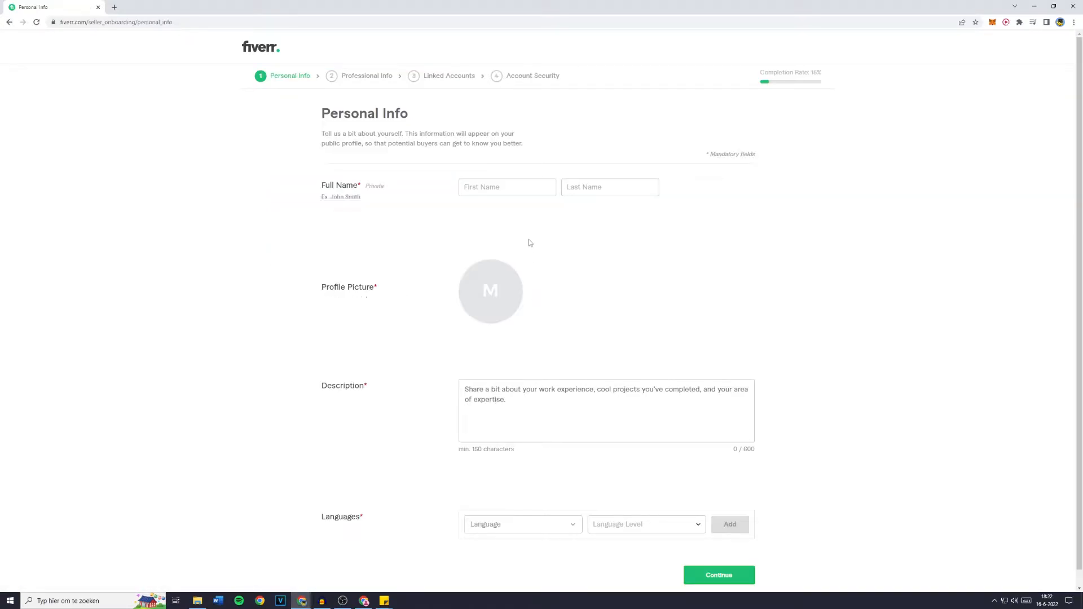
# Step: Begin the profile description with "I'm a video editing expert who has been working in the field for over 10+ years."
pyautogui.scroll(-1, 346, 352)
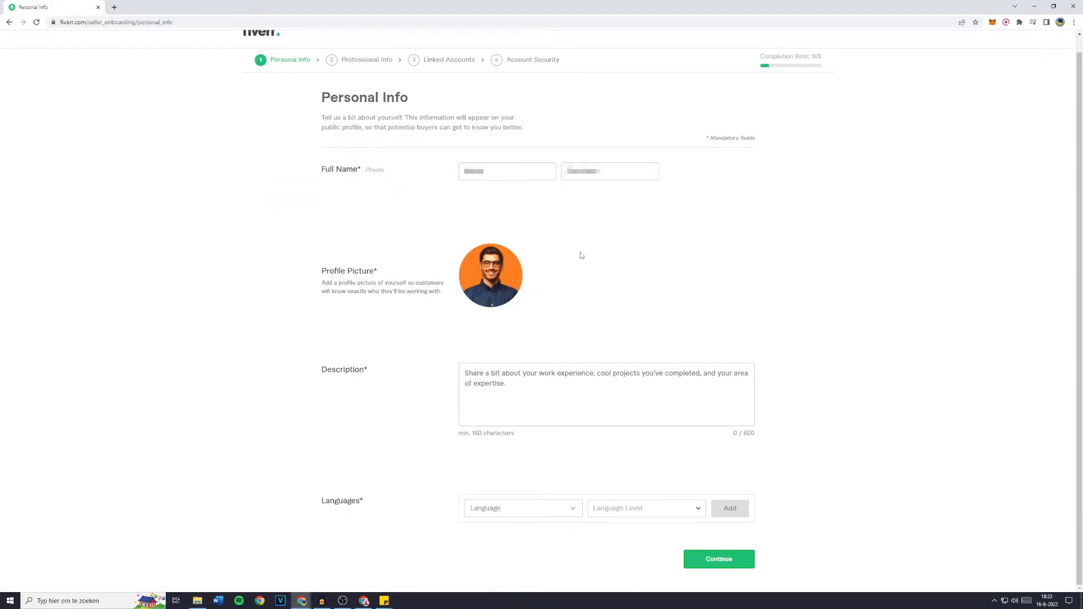
pyautogui.click(554, 364)
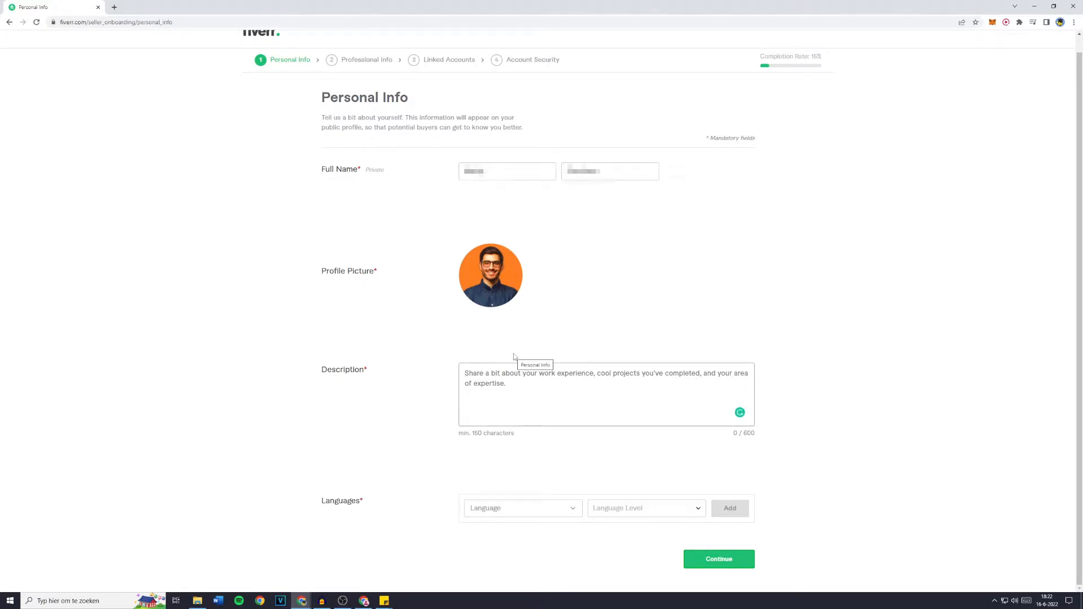
pyautogui.write('I')
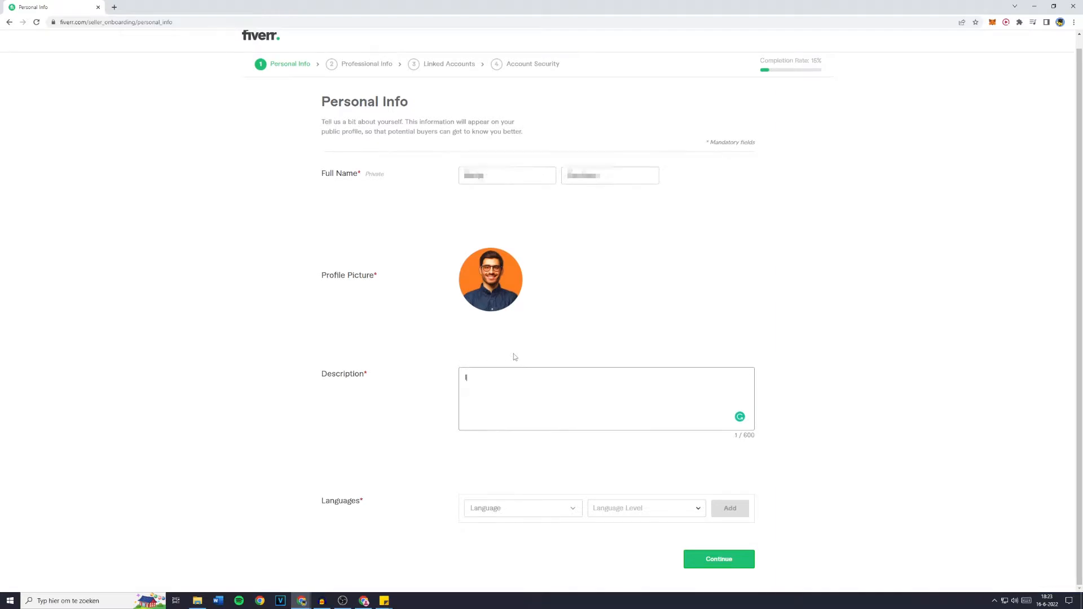
pyautogui.write("'m a video editing expert who has been working in the field for over 10+ years.")
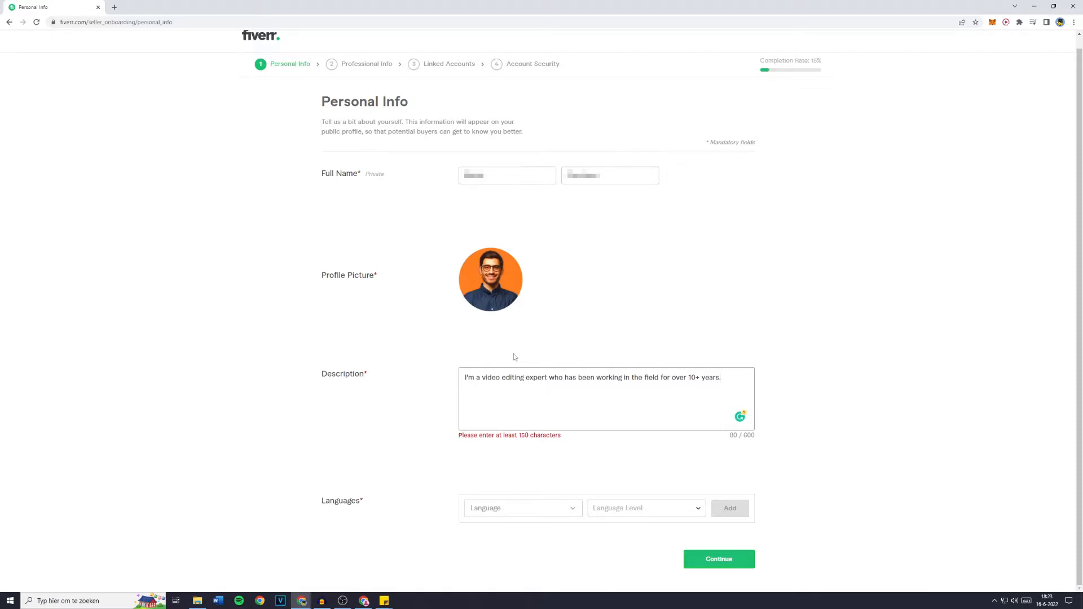
# Step: Add "I can create professional company advertisements, YouTube vlogs, and a lot more." to the description, accepting the suggested comma correction
pyautogui.write('I can create professional company advertisements, YouTube vlogs and a lot more.')
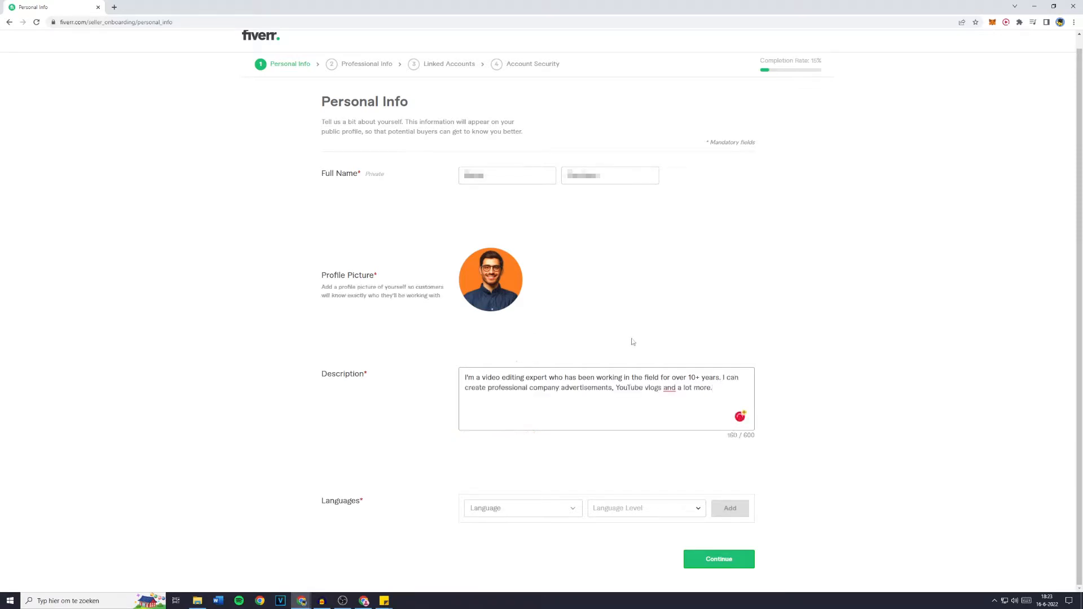
pyautogui.moveTo(673, 386)
pyautogui.click(674, 409)
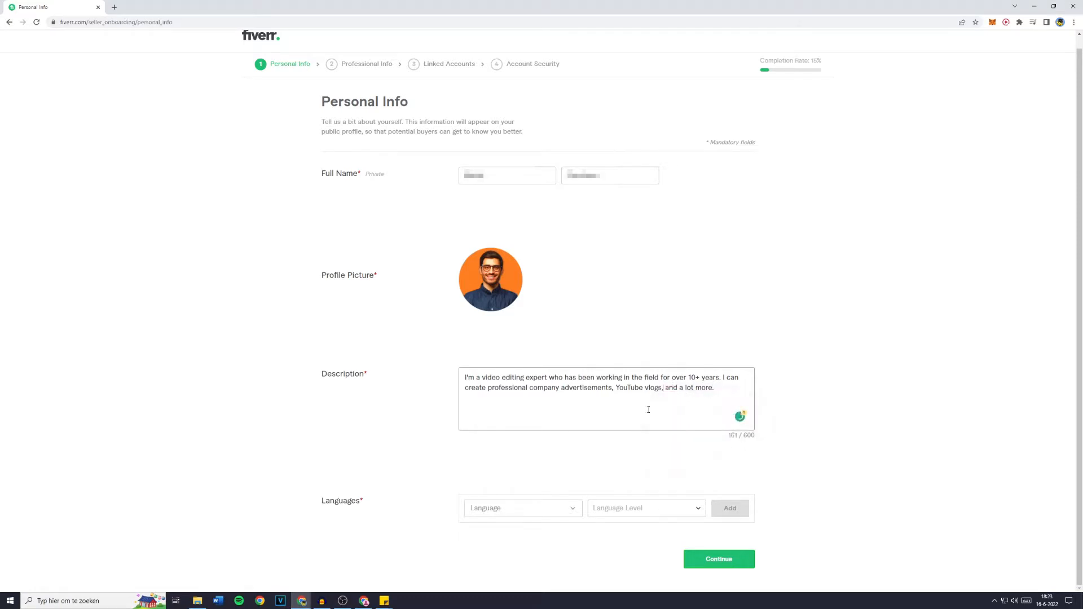
# Step: Add English at the Fluent level to the profile's languages
pyautogui.click(505, 518)
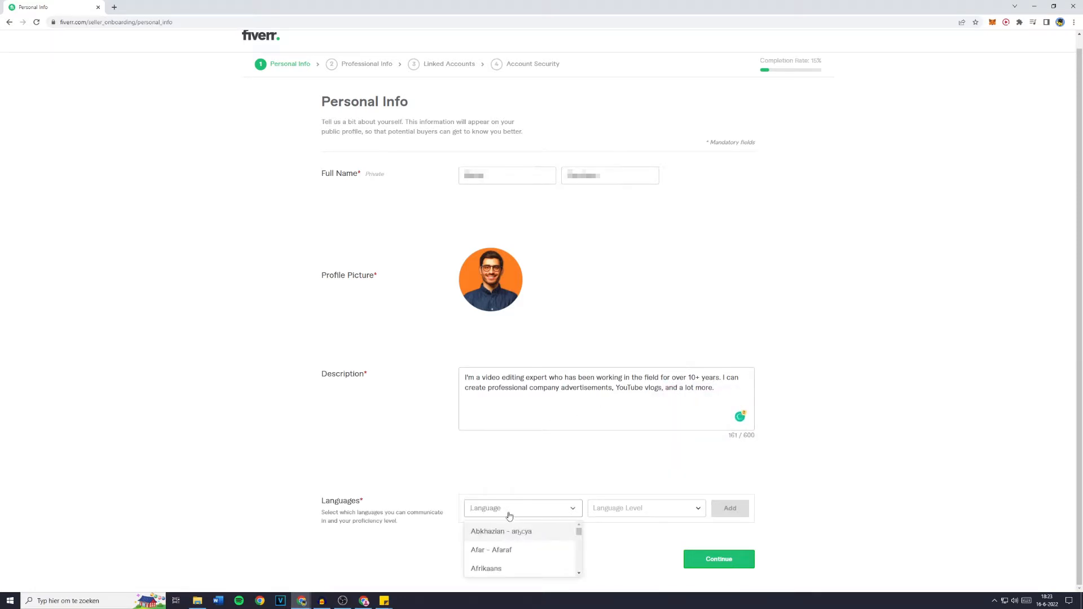
pyautogui.write('engl')
pyautogui.click(501, 527)
pyautogui.click(516, 517)
pyautogui.click(602, 509)
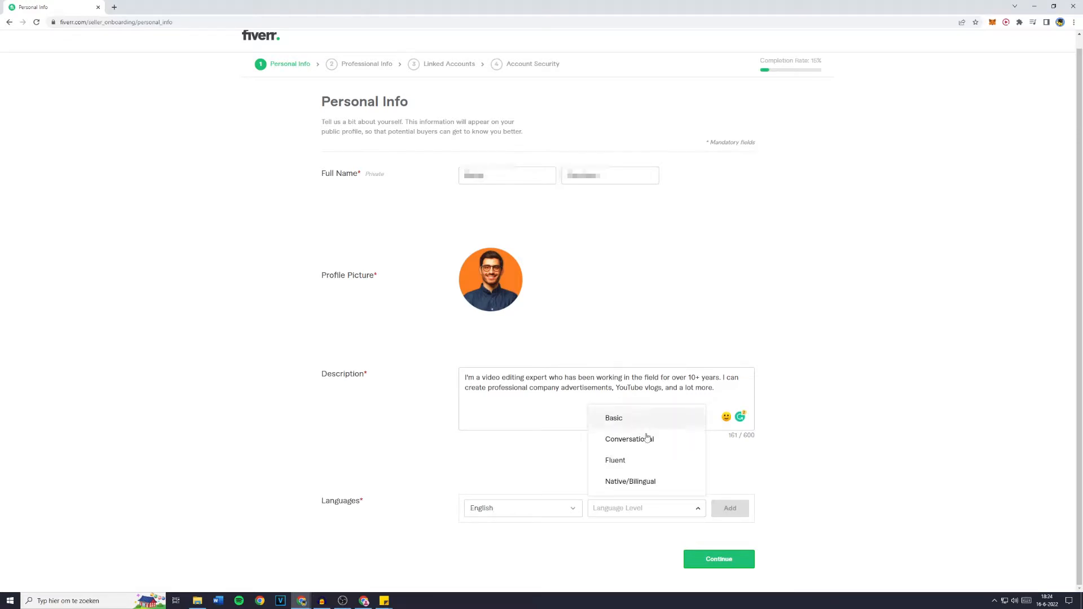
pyautogui.click(652, 468)
pyautogui.click(732, 507)
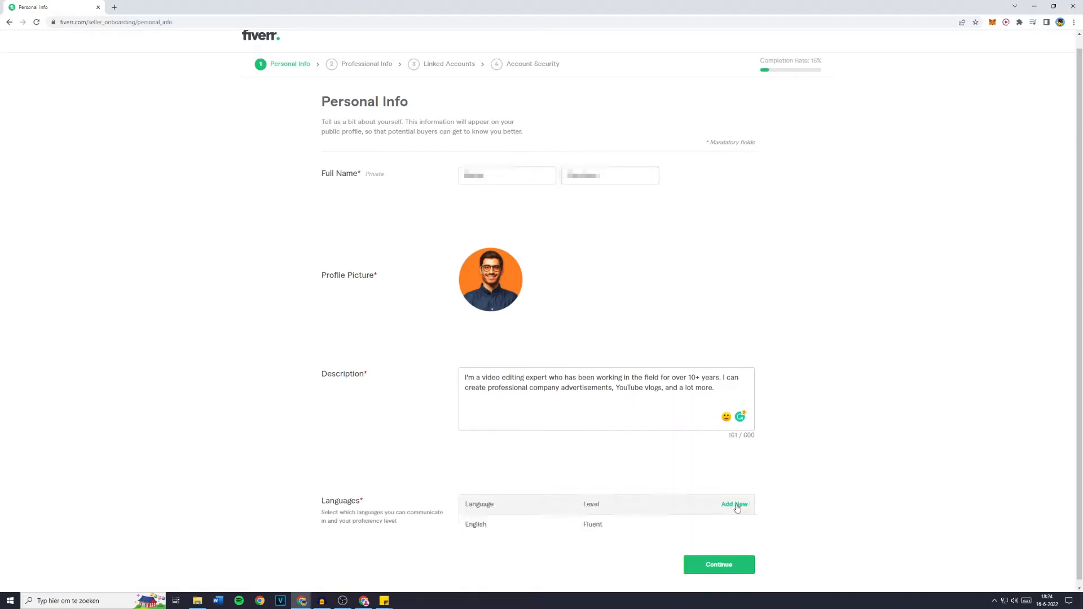
# Step: Add Dutch (Nederlands) at the Native/Bilingual level to the languages and continue to the Professional Info form
pyautogui.click(736, 501)
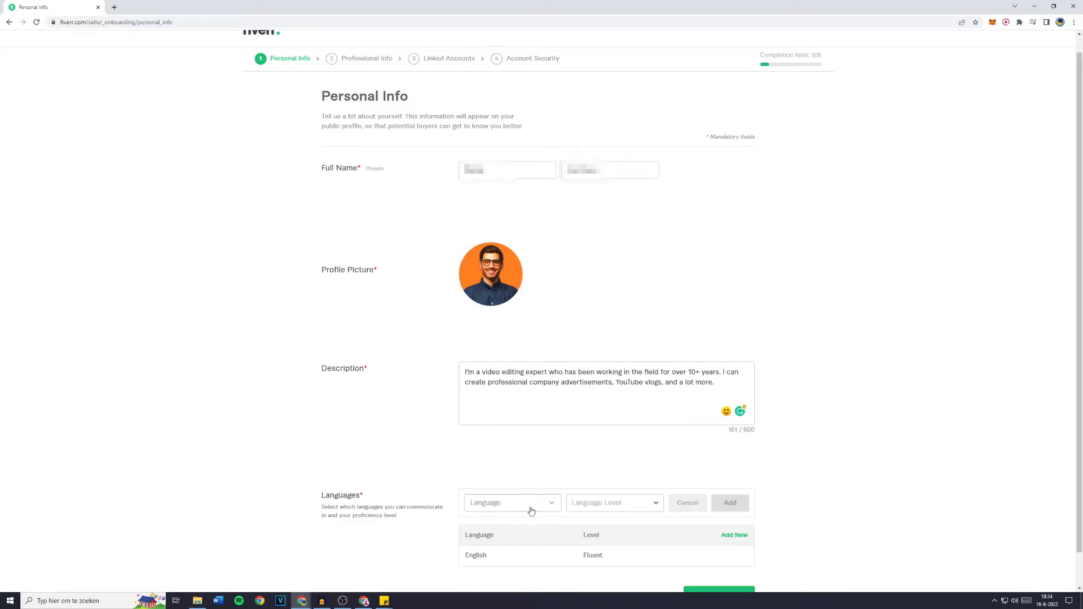
pyautogui.click(529, 509)
pyautogui.write('net')
pyautogui.press('BackSpace')
pyautogui.press('BackSpace')
pyautogui.press('BackSpace')
pyautogui.write('d')
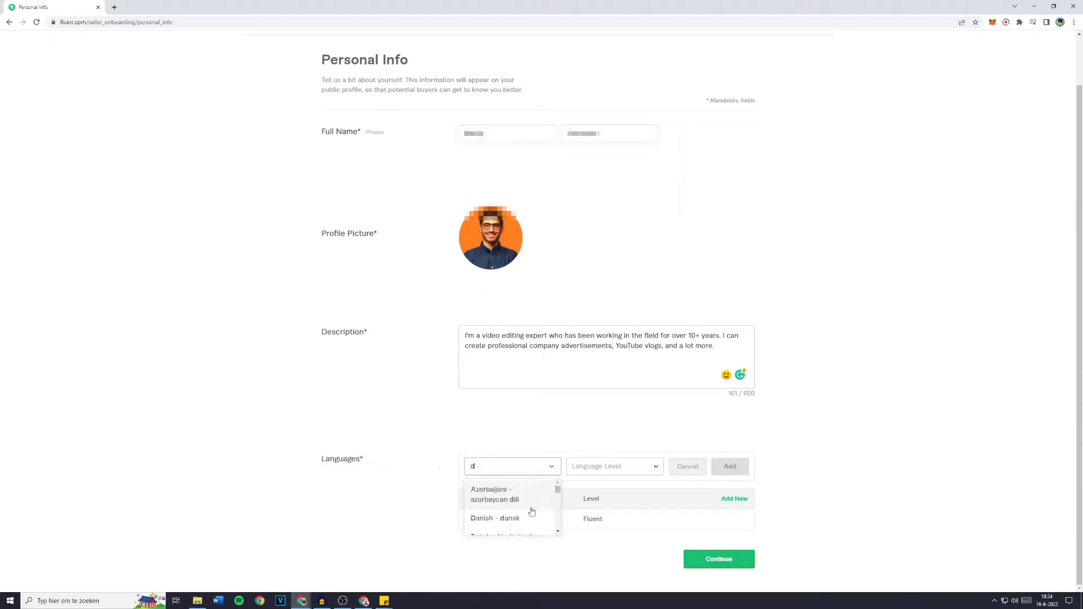
pyautogui.click(530, 530)
pyautogui.click(615, 467)
pyautogui.click(612, 557)
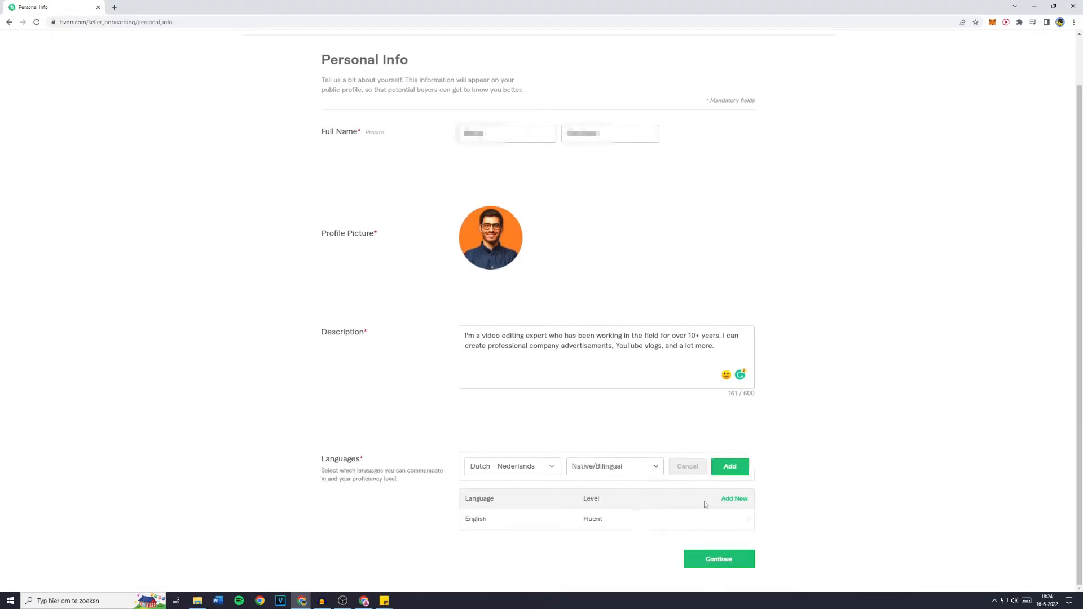
pyautogui.click(730, 467)
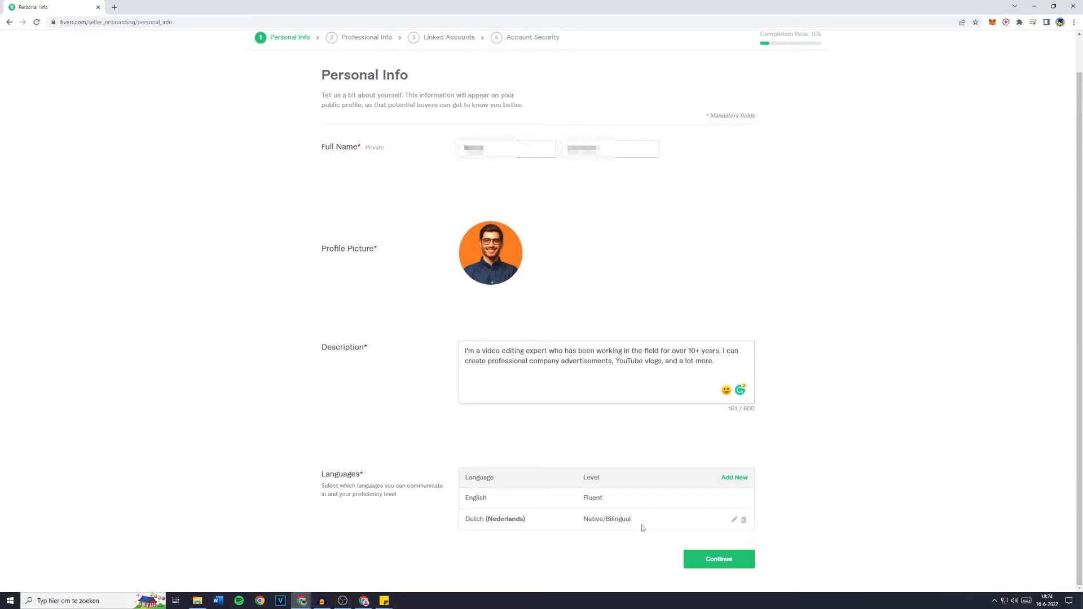
pyautogui.click(734, 564)
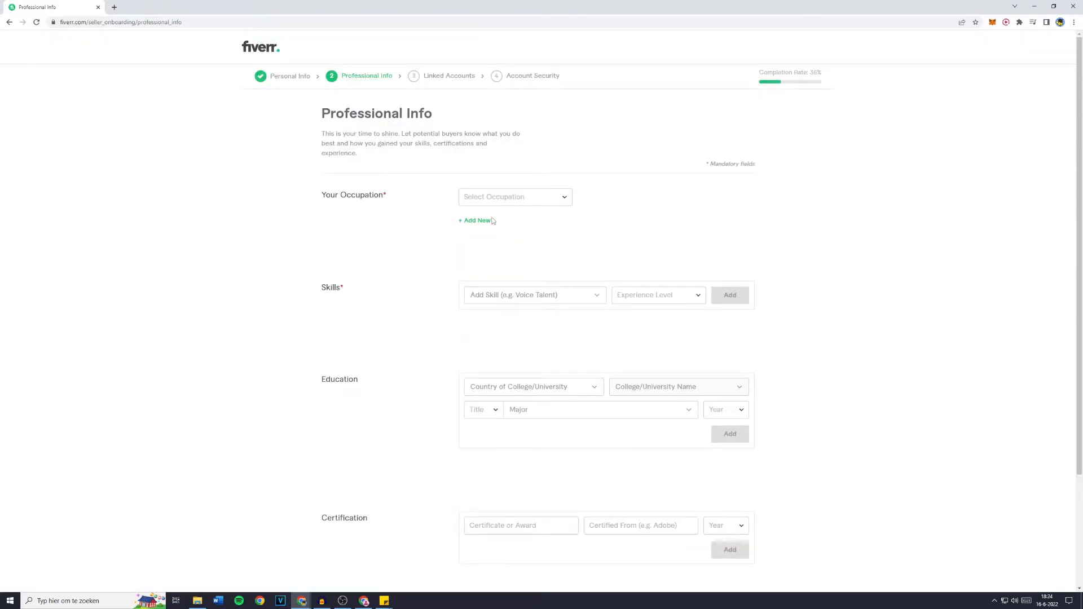
# Step: Set the occupation to Video & Animation with 2012 as the starting year
pyautogui.click(511, 201)
pyautogui.scroll(-2, 496, 270)
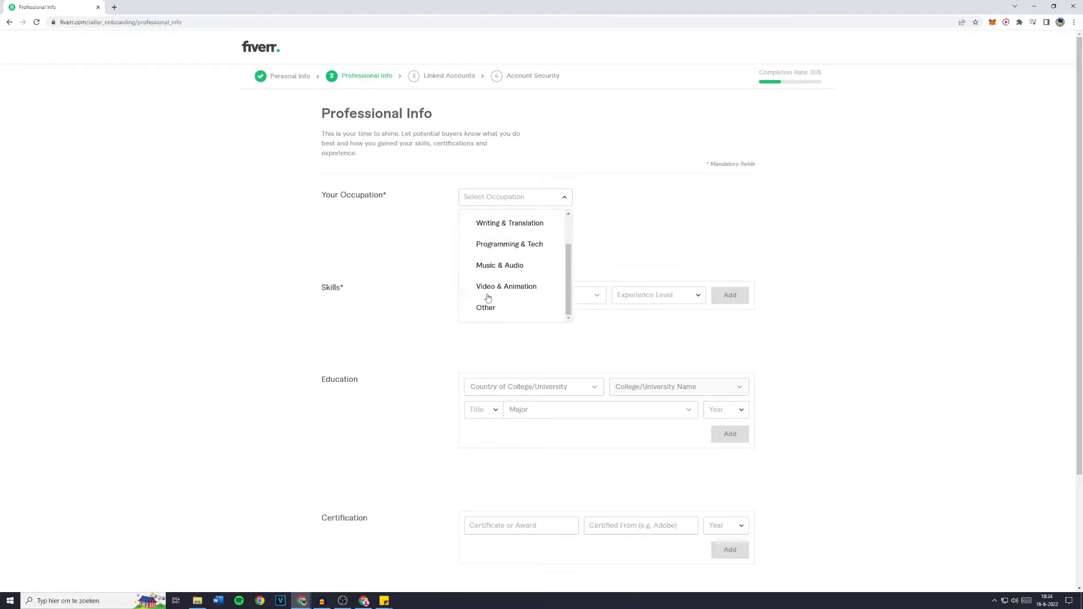
pyautogui.click(535, 289)
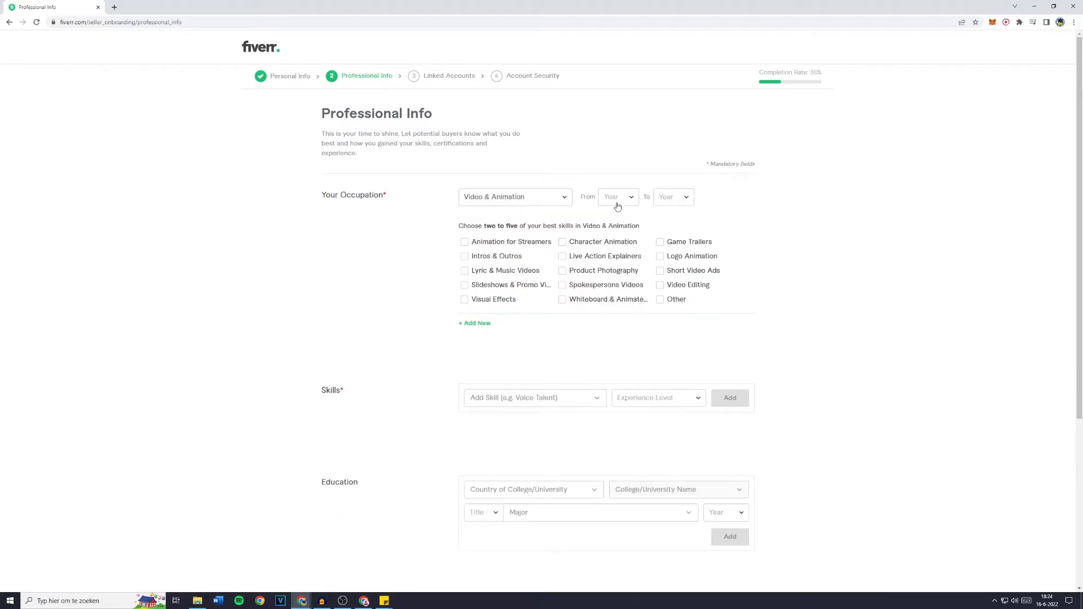
pyautogui.click(617, 199)
pyautogui.scroll(-3, 618, 290)
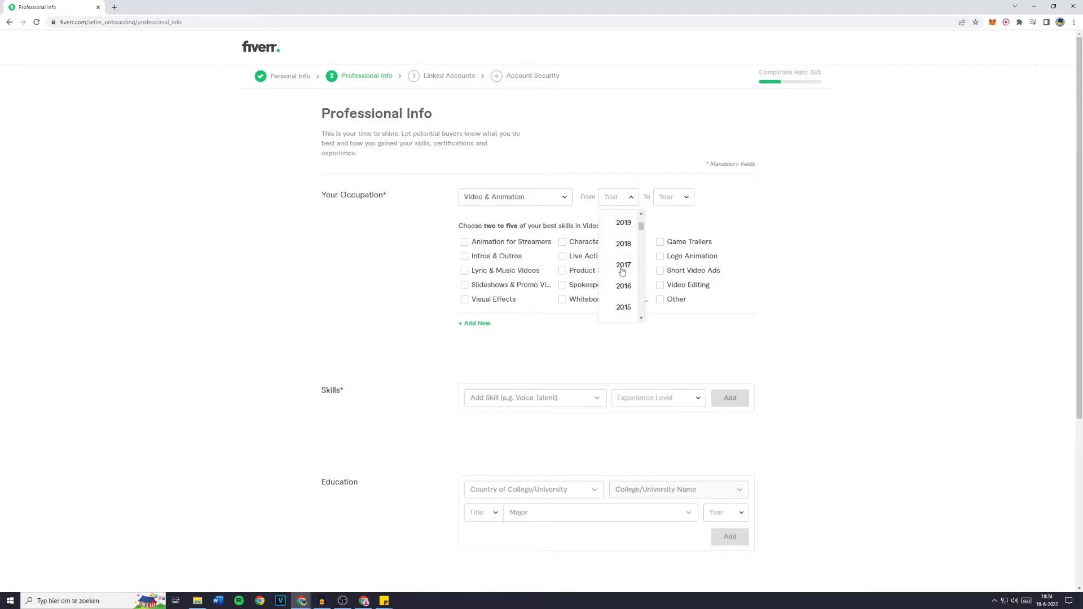
pyautogui.scroll(-1, 623, 297)
pyautogui.click(623, 244)
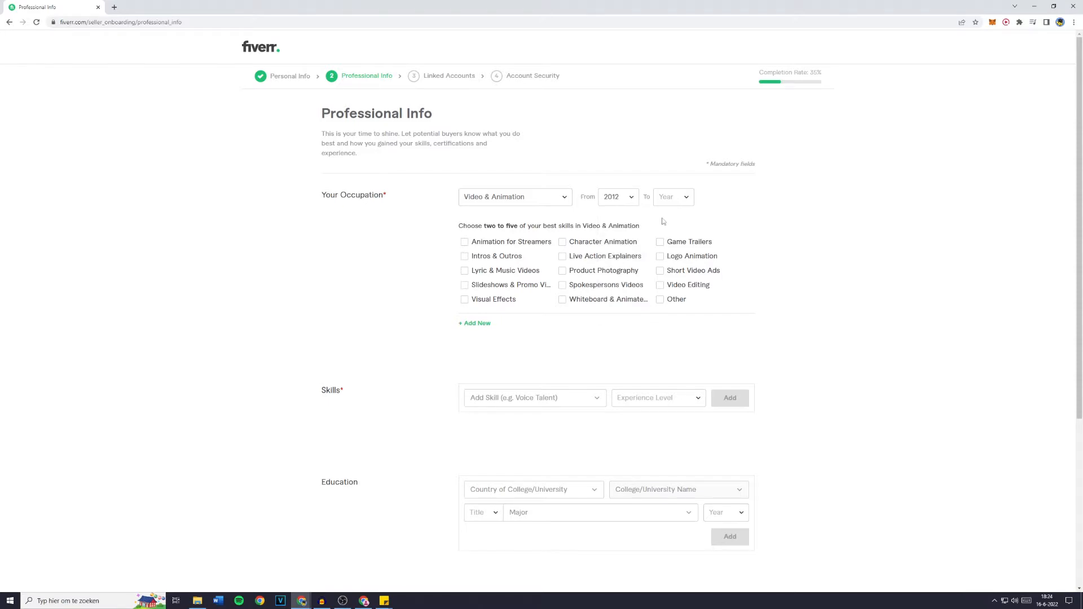
# Step: Set the occupation's end year to 2022 and choose Animation for Streamers, Game Trailers, Short Video Ads and Video Editing as best skills
pyautogui.click(672, 201)
pyautogui.click(676, 233)
pyautogui.click(689, 270)
pyautogui.click(683, 248)
pyautogui.click(496, 246)
# Step: Add the skills Video editing and YouTube video editing at Expert level and Video advertising at Intermediate level
pyautogui.click(501, 400)
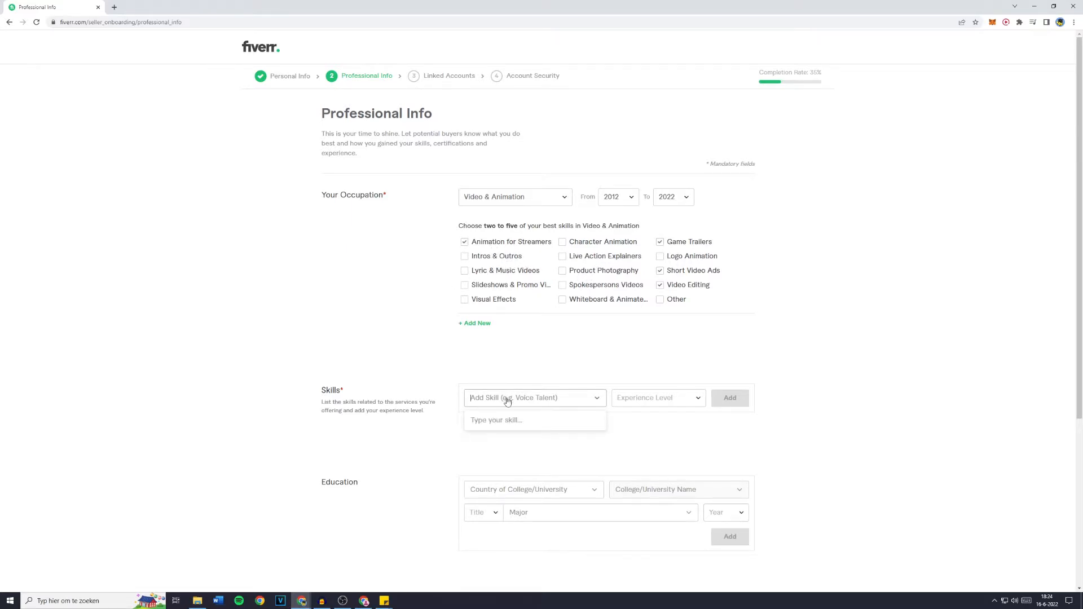
pyautogui.click(300, 398)
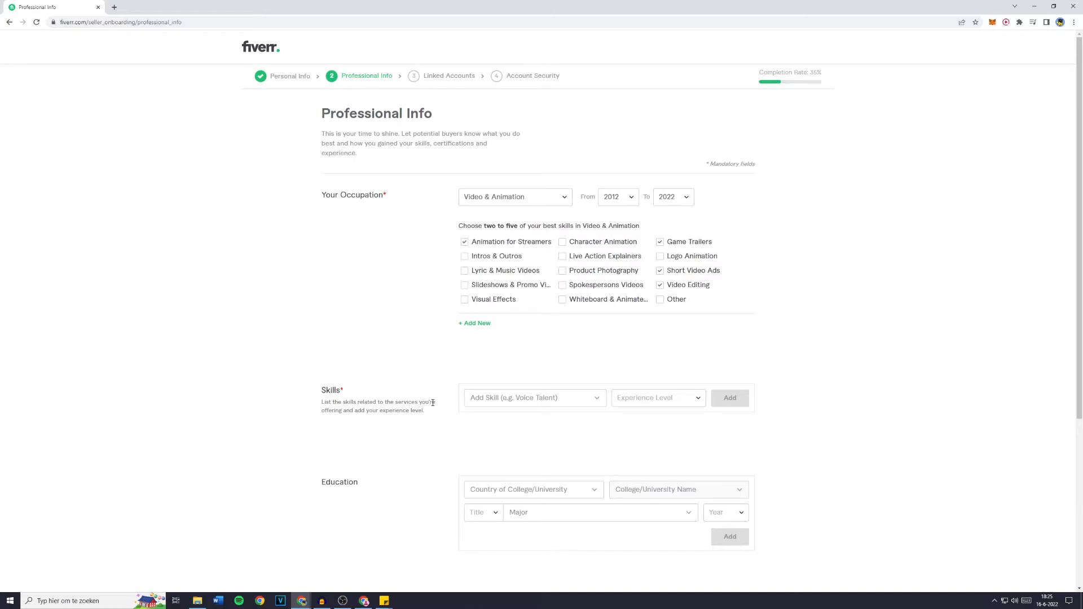
pyautogui.click(499, 403)
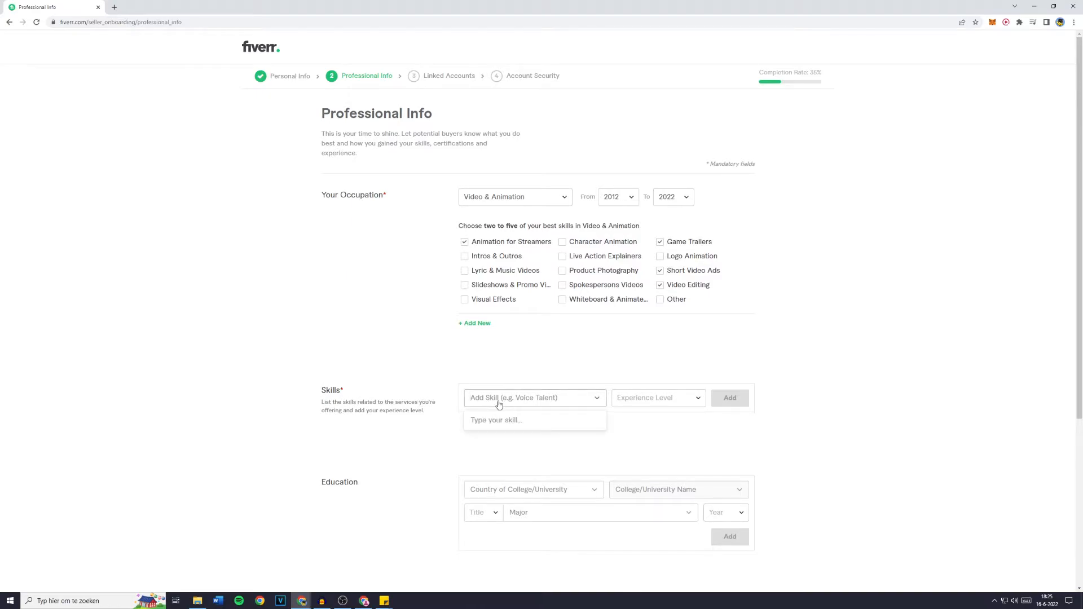
pyautogui.click(818, 417)
# Step: Set the college country in the Education section to Netherlands, leaving the college name unselected
pyautogui.scroll(-3, 598, 395)
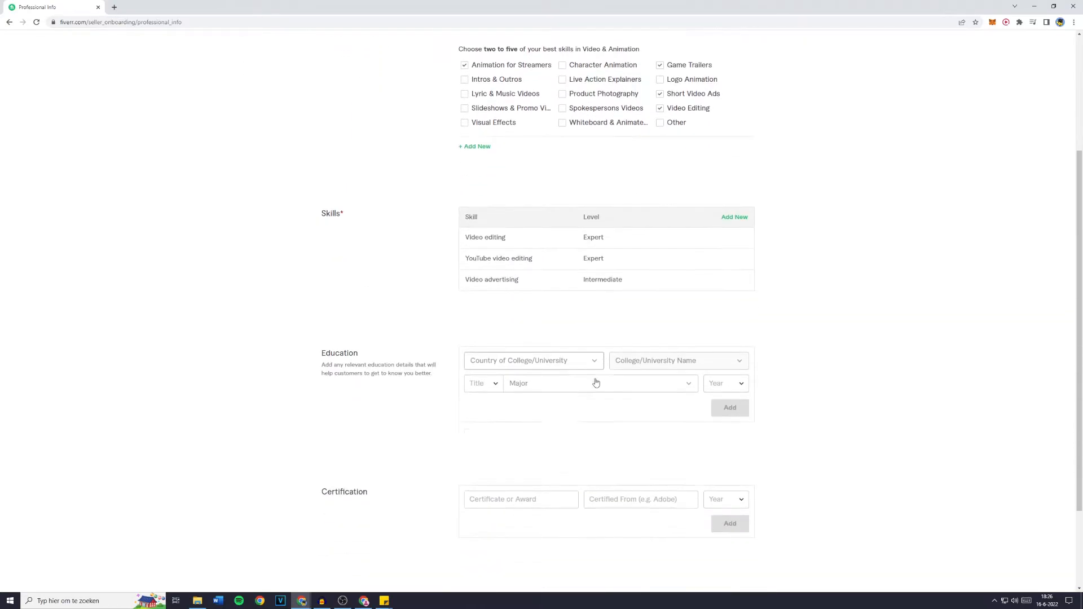
pyautogui.scroll(-2, 593, 384)
pyautogui.click(495, 286)
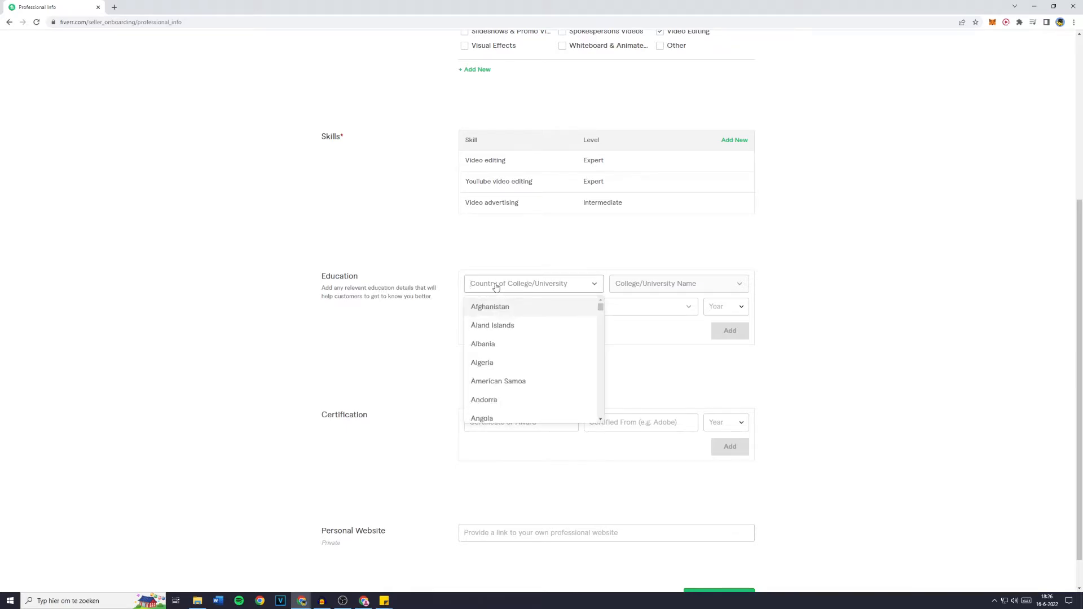
pyautogui.write('dutch')
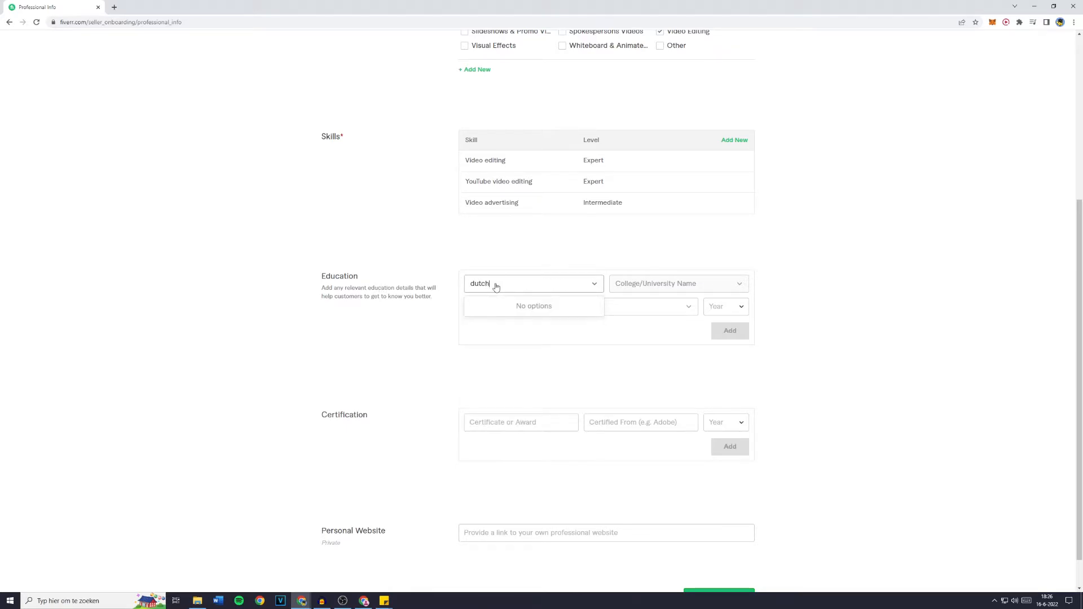
pyautogui.press('BackSpace')
pyautogui.press('BackSpace')
pyautogui.press('BackSpace')
pyautogui.press('BackSpace')
pyautogui.press('BackSpace')
pyautogui.write('neth')
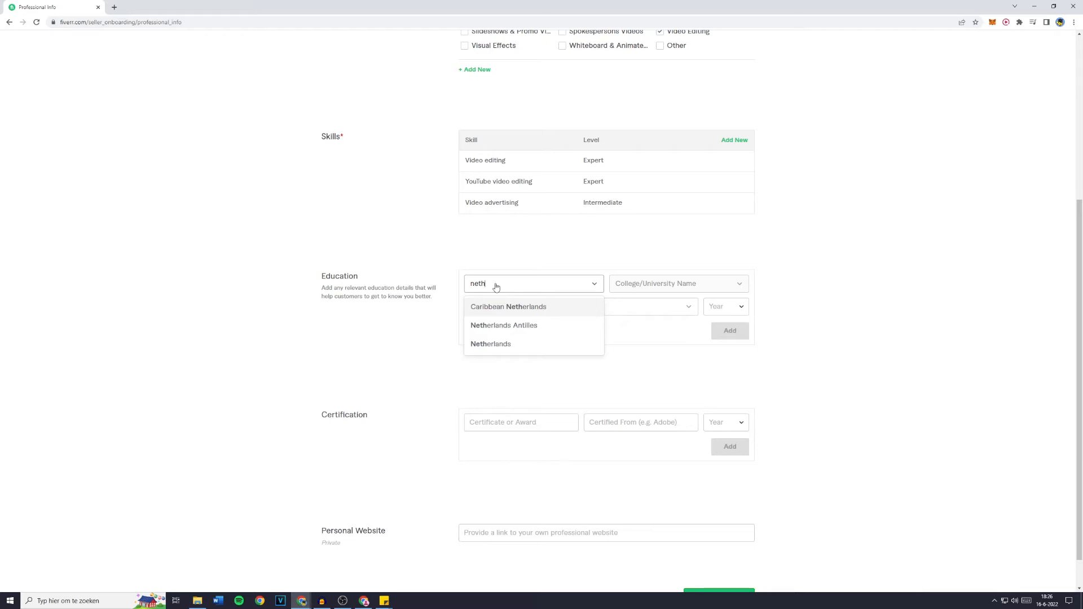
pyautogui.click(506, 342)
pyautogui.click(654, 287)
pyautogui.click(654, 288)
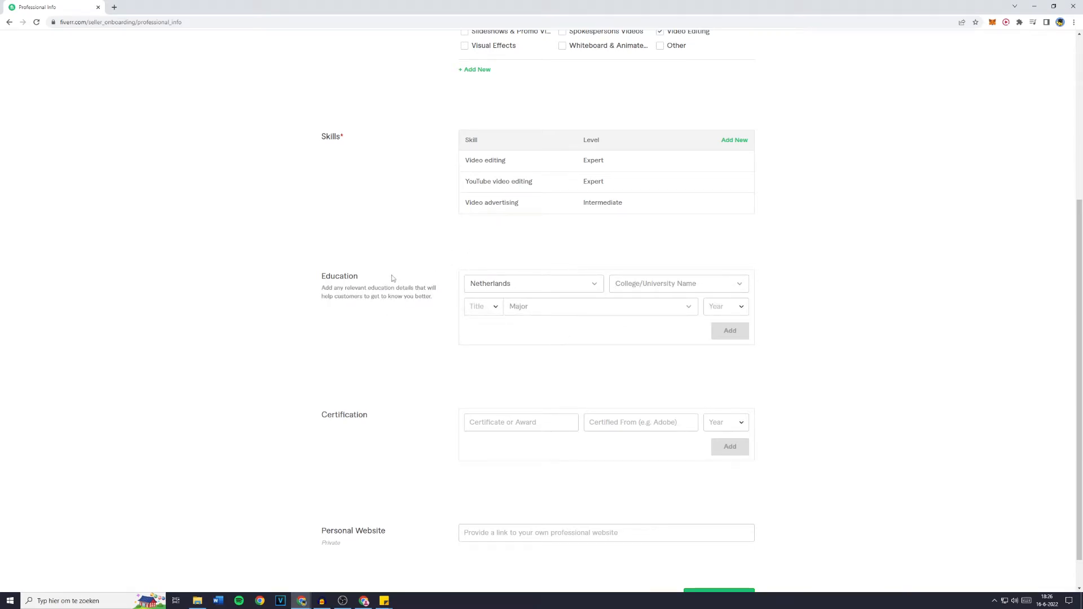
# Step: Review the optional Certification and Personal Website fields, leave them empty and continue to Linked Accounts
pyautogui.scroll(-1, 412, 303)
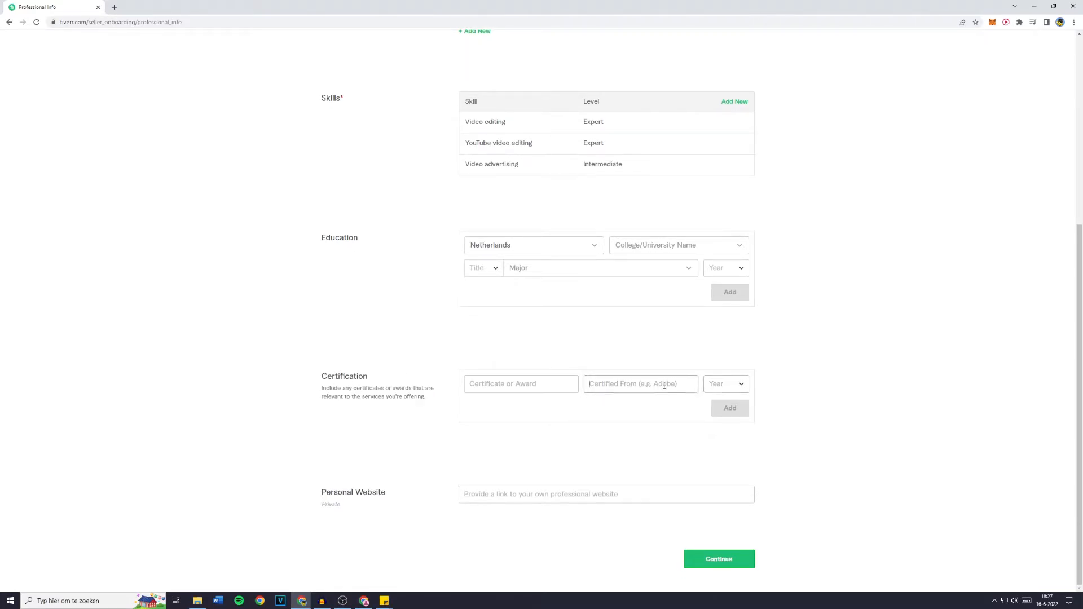
pyautogui.click(719, 387)
pyautogui.click(614, 365)
pyautogui.click(495, 500)
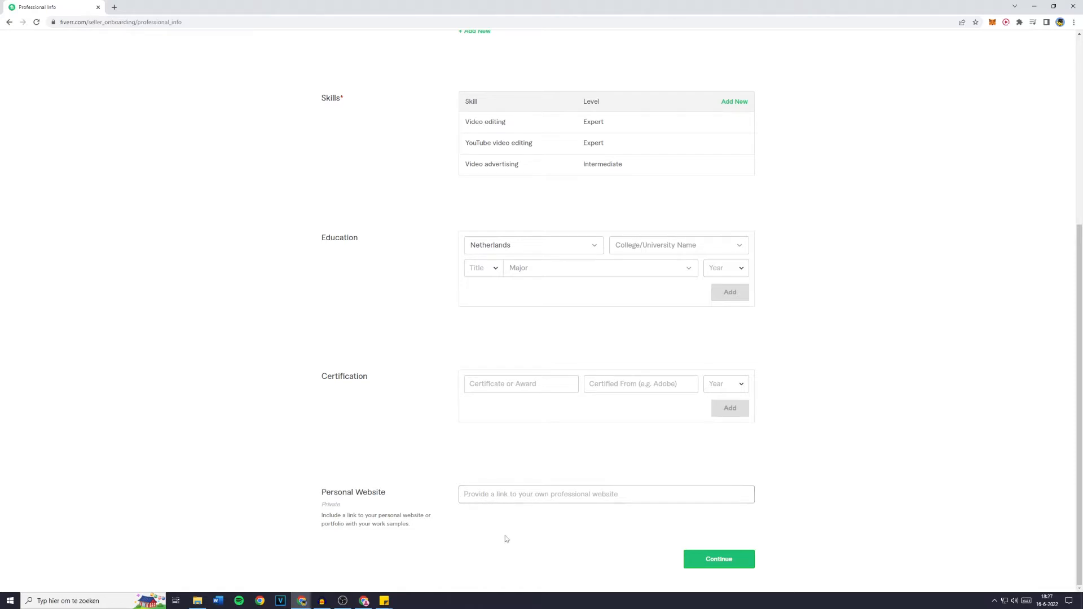
pyautogui.scroll(5, 431, 553)
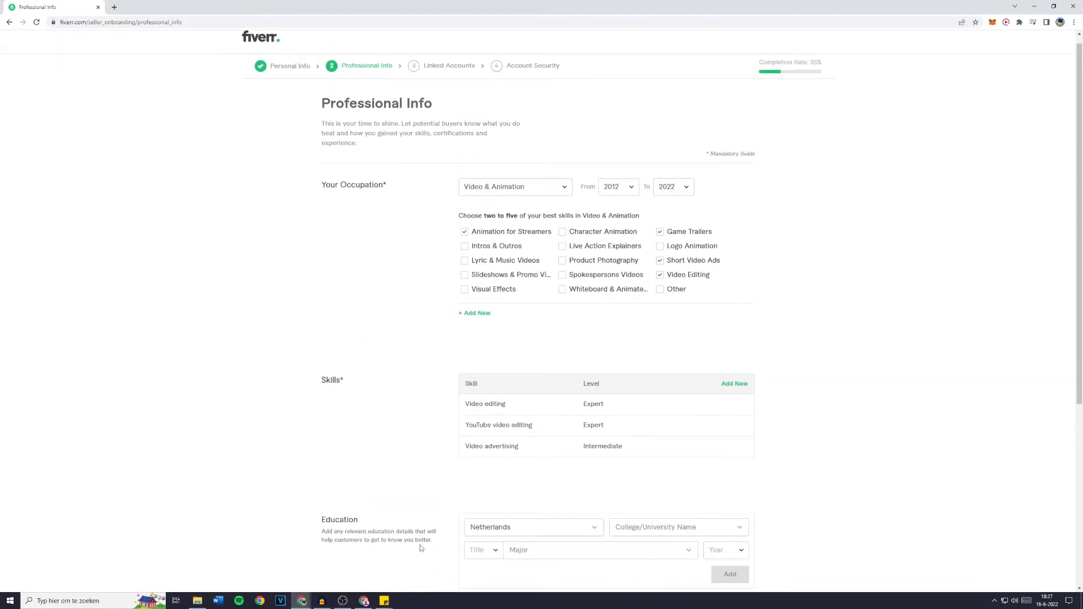
pyautogui.scroll(-5, 422, 546)
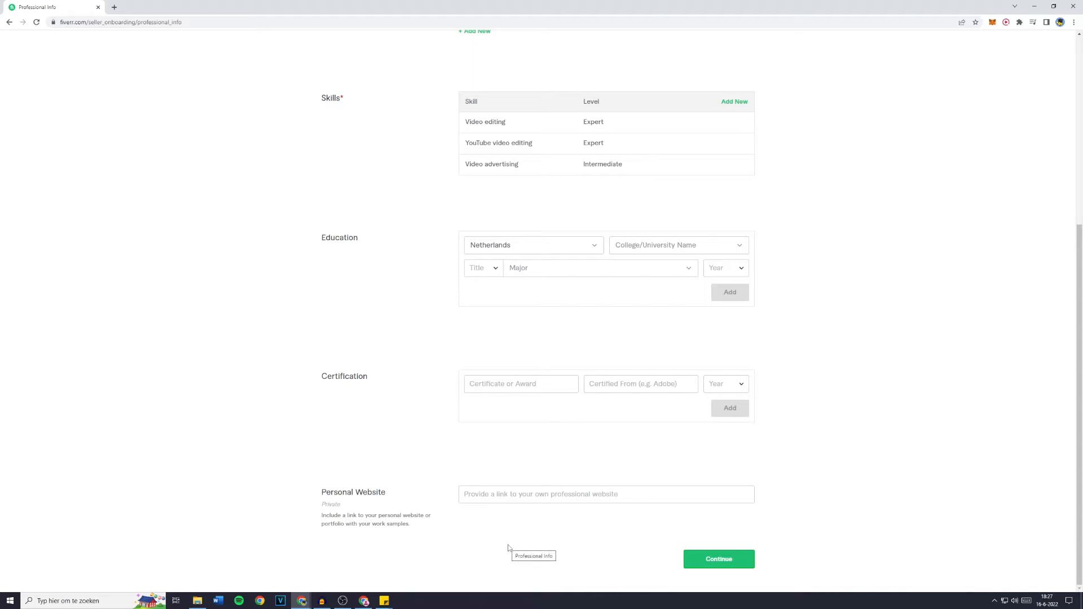
pyautogui.click(718, 564)
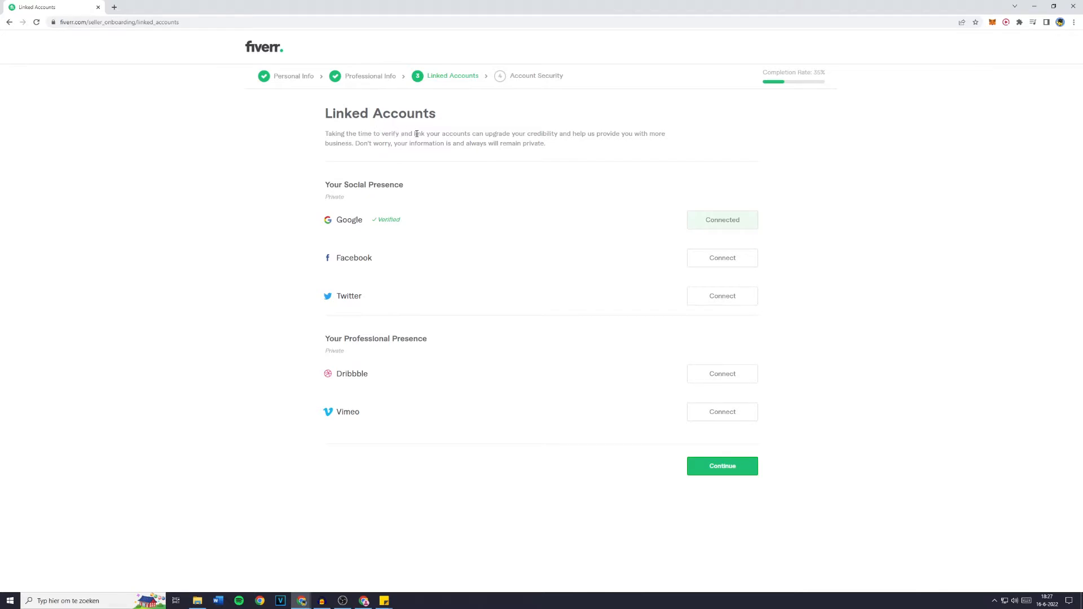
# Step: Read the Linked Accounts explanation and continue to Account Security without connecting further accounts
pyautogui.moveTo(480, 134); pyautogui.dragTo(588, 132)
pyautogui.click(590, 130)
pyautogui.click(728, 467)
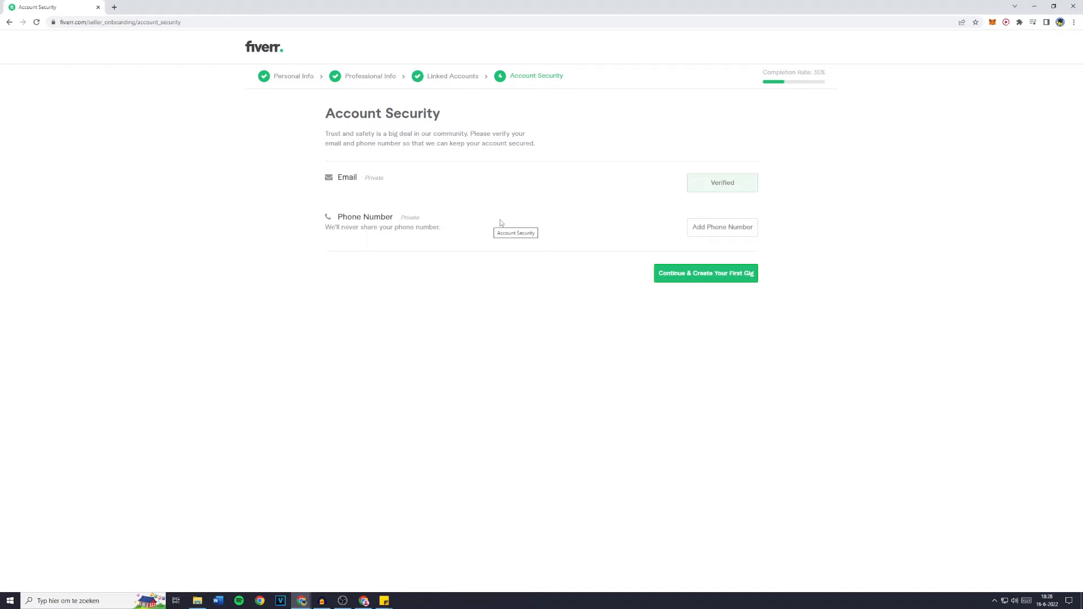
# Step: Try to continue to creating the first gig, and choose to edit the seller profile instead
pyautogui.click(674, 275)
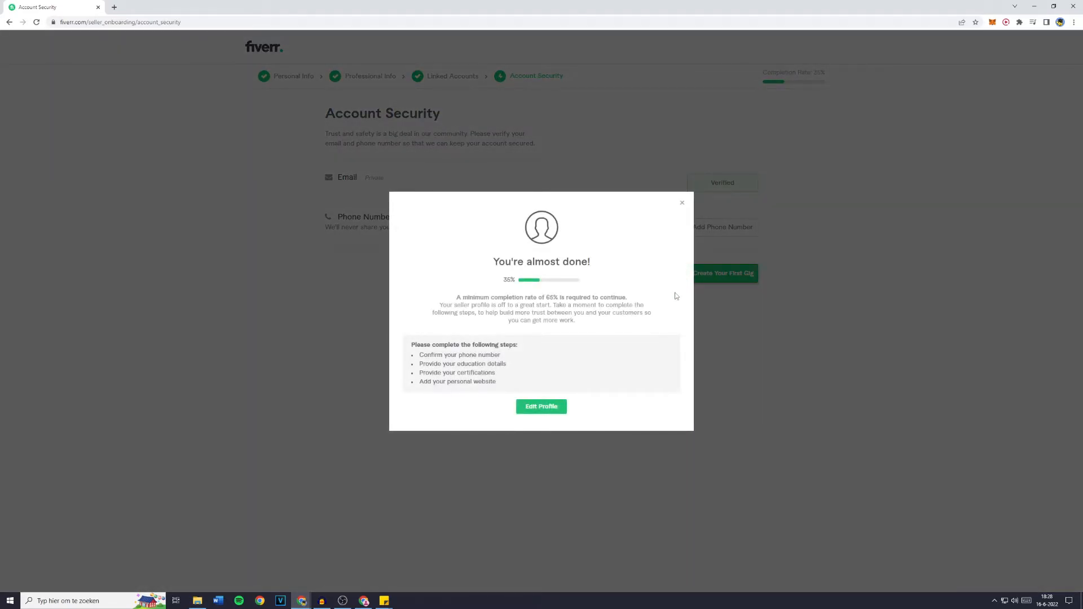
pyautogui.click(550, 413)
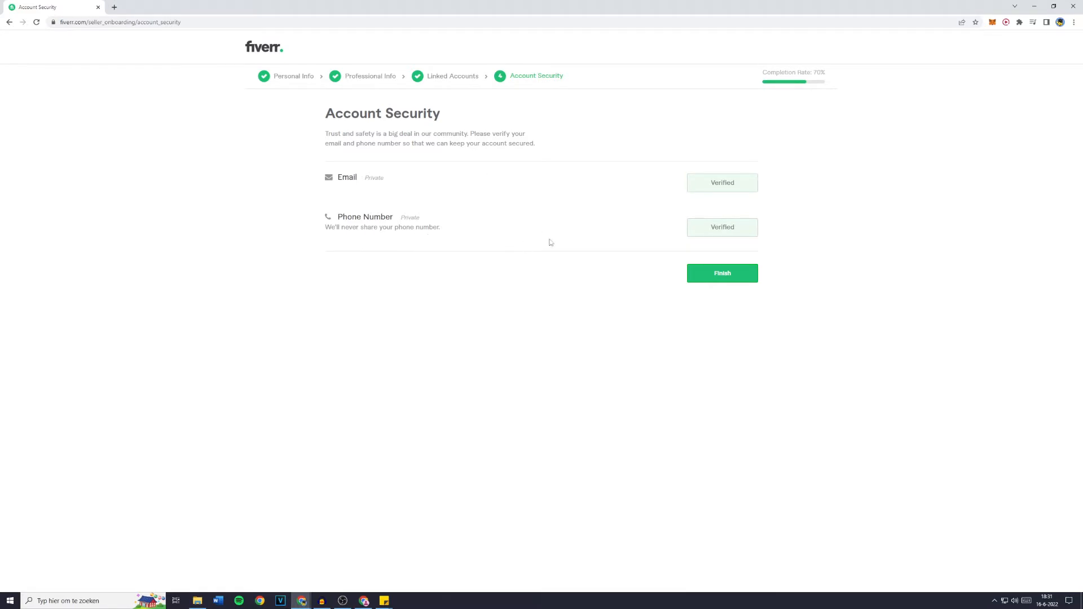
# Step: Finish the seller onboarding from Account Security and proceed to the form for creating a new gig
pyautogui.moveTo(763, 70); pyautogui.dragTo(820, 71)
pyautogui.click(819, 72)
pyautogui.click(707, 275)
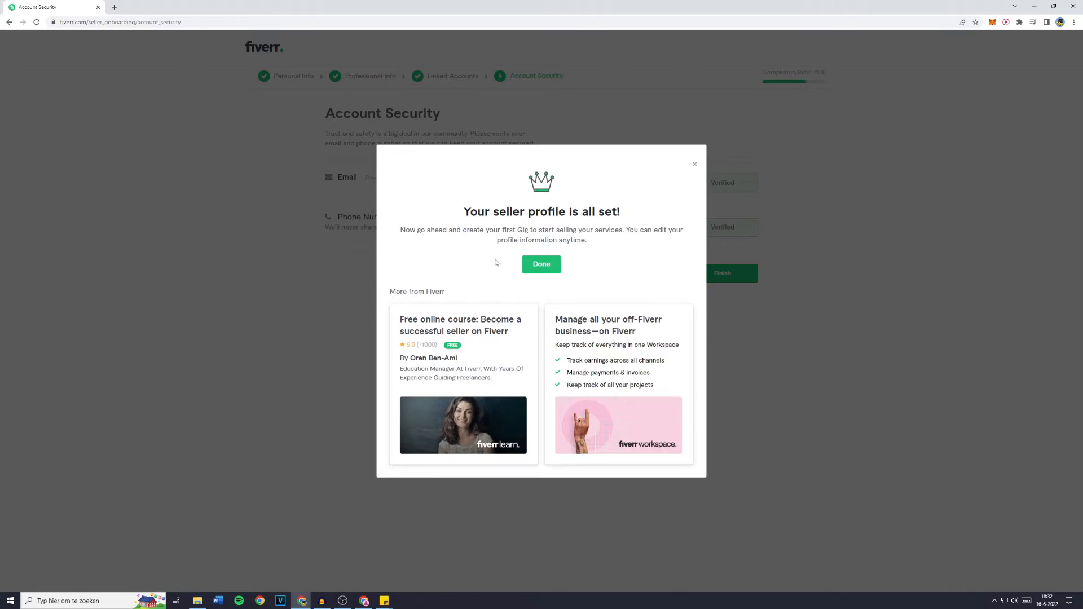
pyautogui.click(543, 269)
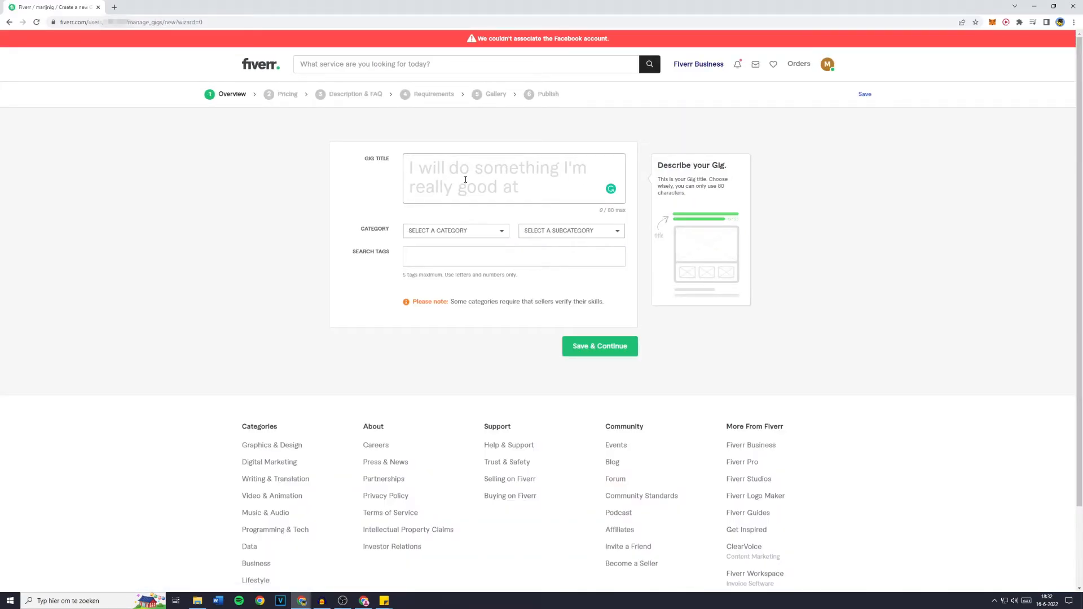
# Step: Complete the gig title as "I will edit your YouTube video"
pyautogui.click(466, 180)
pyautogui.write('edit your ')
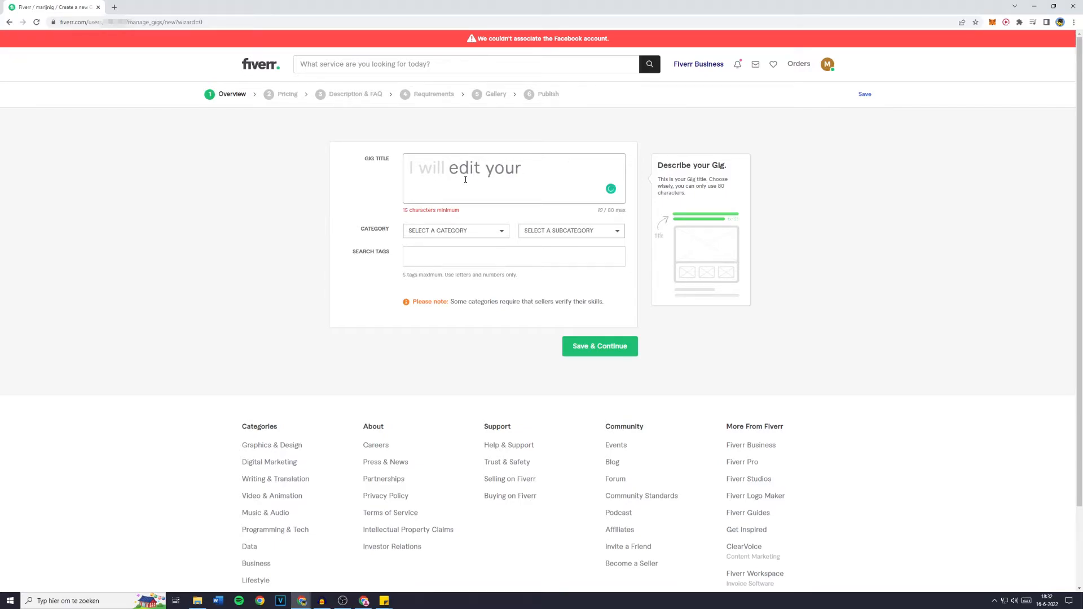
pyautogui.write('YouTube video')
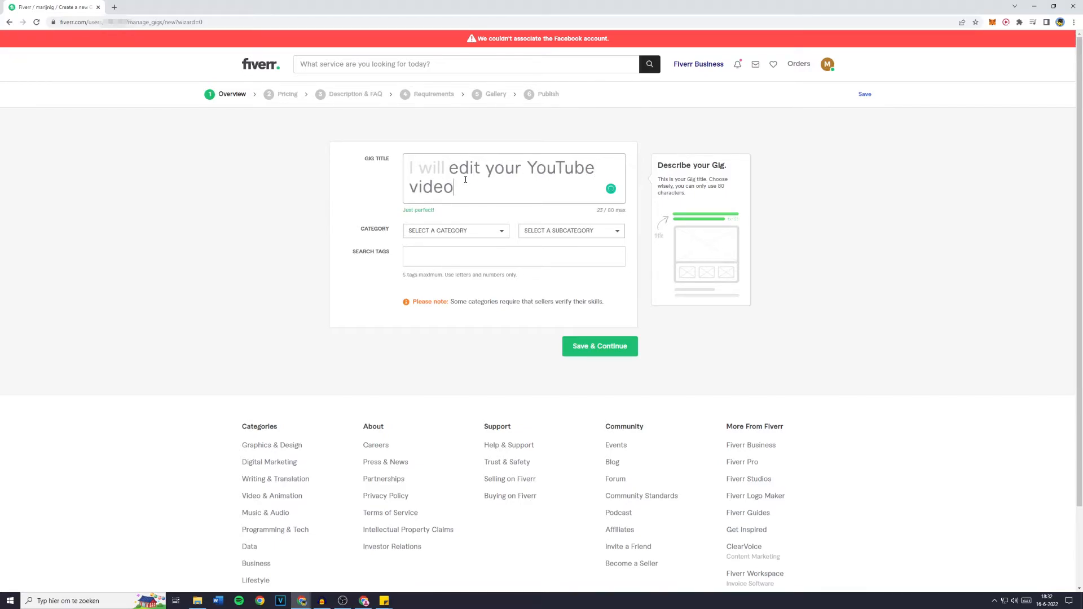
# Step: Categorize the gig under Video & Animation, Video Editing, and choose YouTube videos as the primary type of videos edited
pyautogui.click(443, 234)
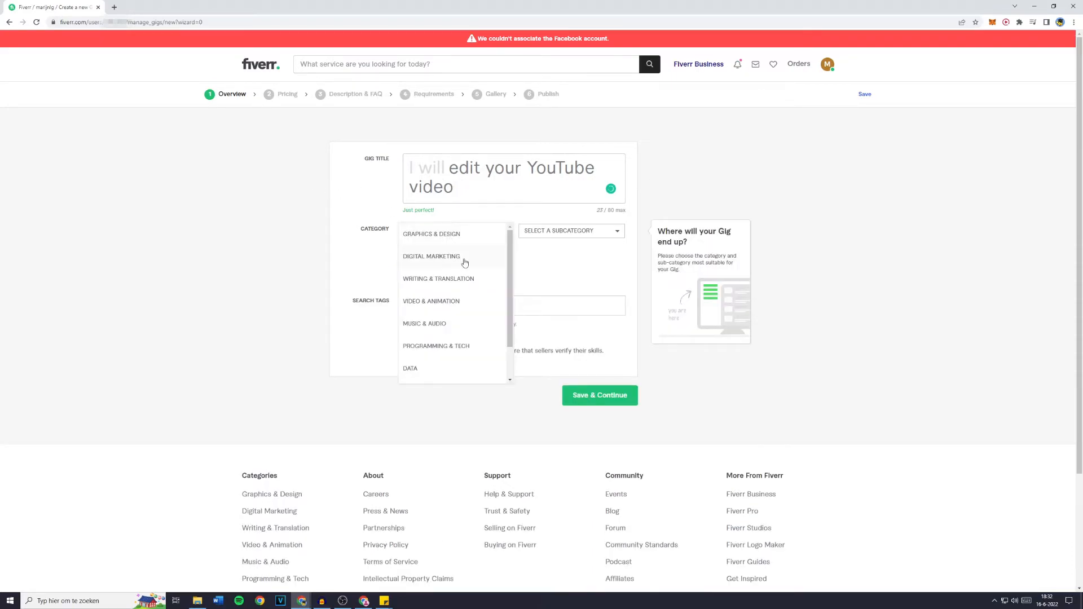
pyautogui.click(463, 302)
pyautogui.click(559, 232)
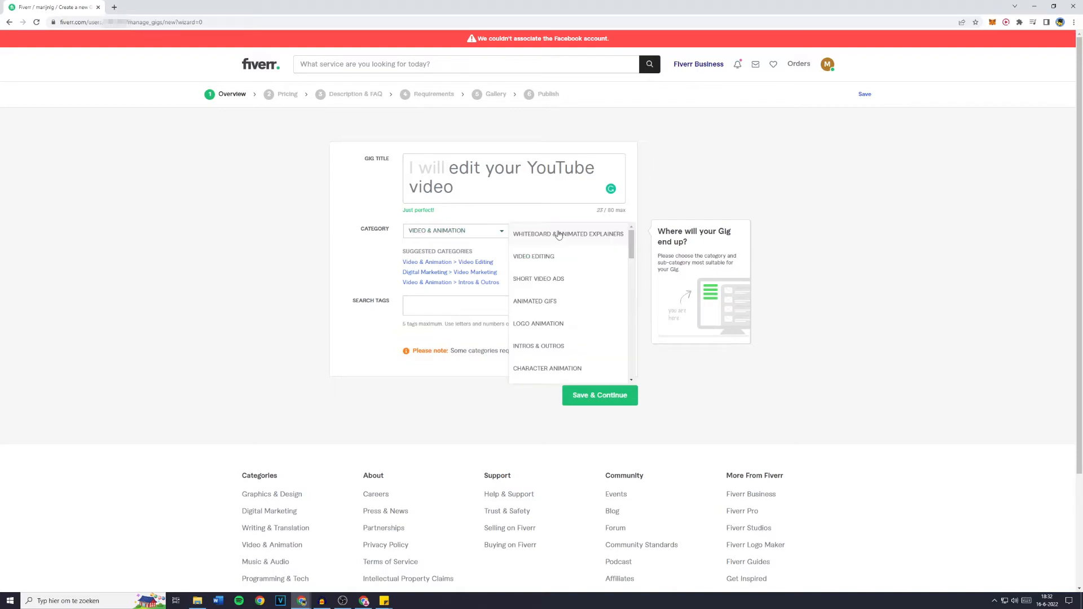
pyautogui.click(573, 254)
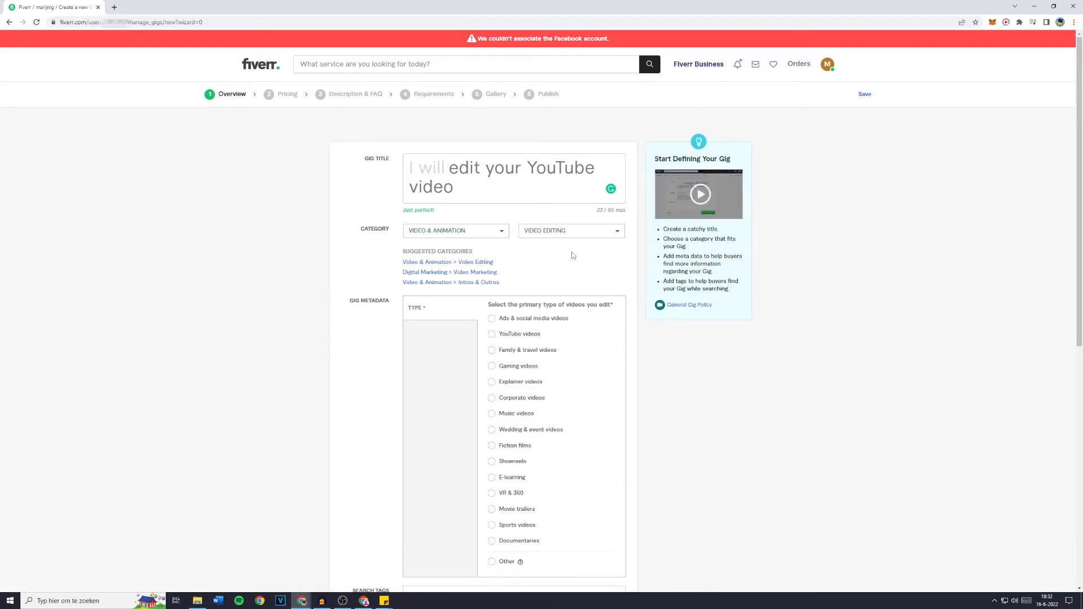
pyautogui.click(492, 334)
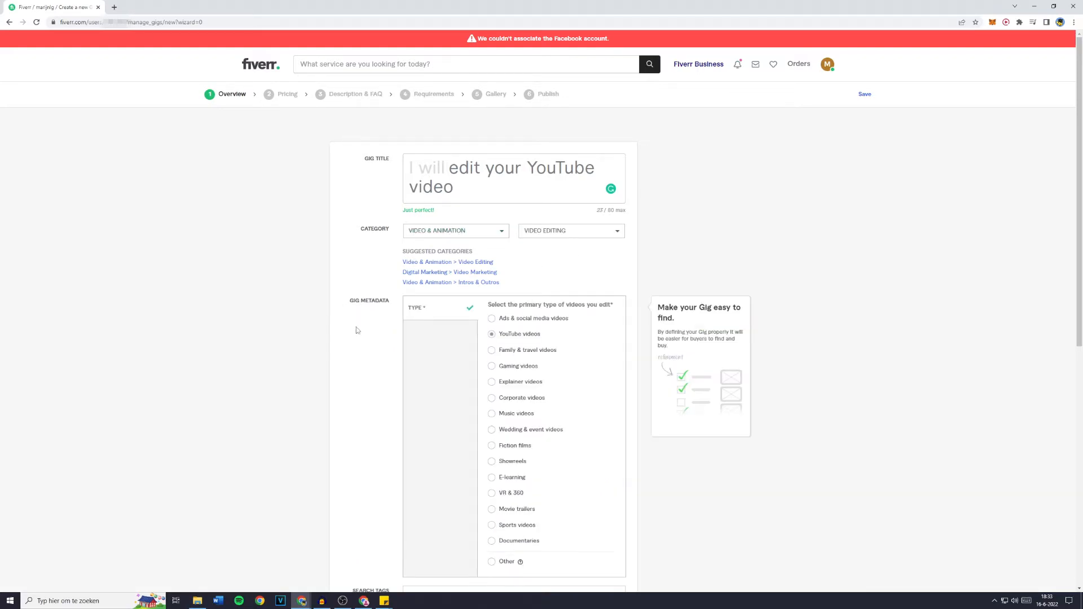
pyautogui.scroll(-1, 443, 316)
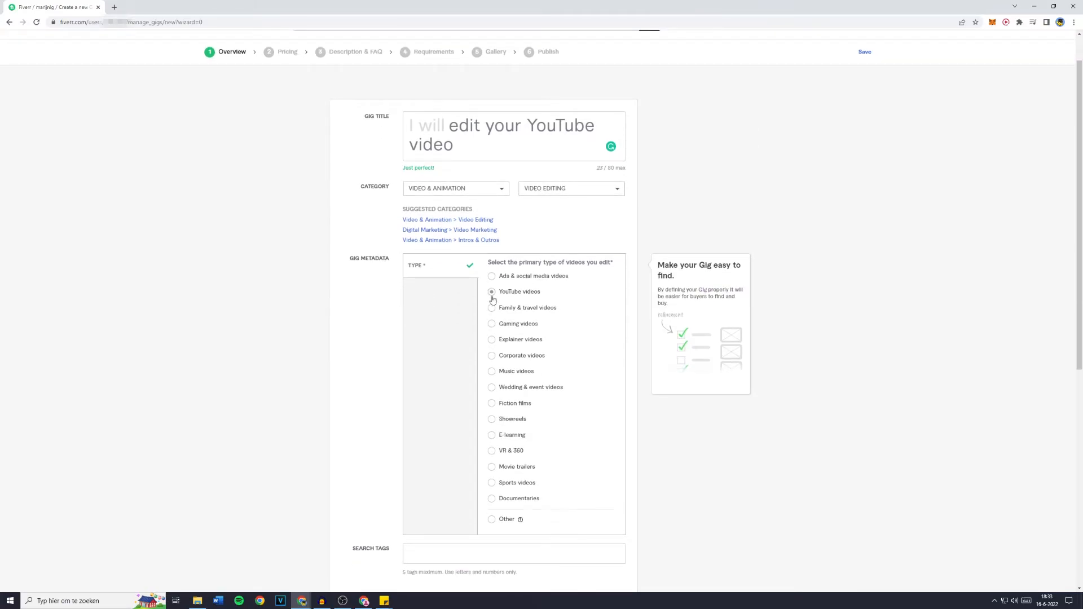
pyautogui.moveTo(488, 263); pyautogui.dragTo(613, 262)
pyautogui.click(614, 262)
# Step: Add the search tags youtube video, gaming video, youtube editor and video editor, and save the gig overview to continue to Pricing
pyautogui.scroll(-3, 613, 263)
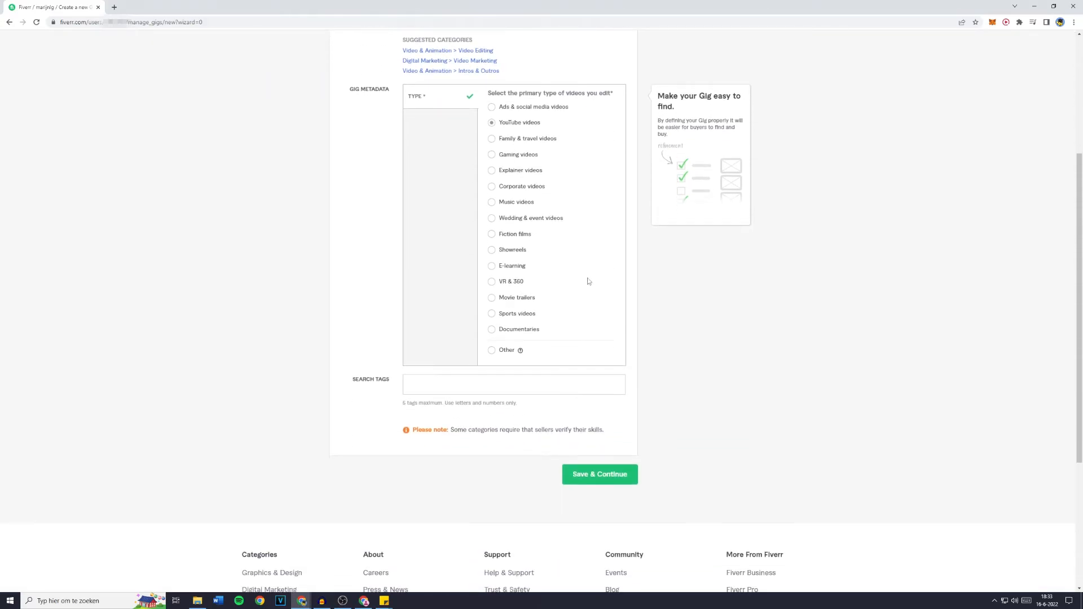
pyautogui.click(417, 390)
pyautogui.click(434, 385)
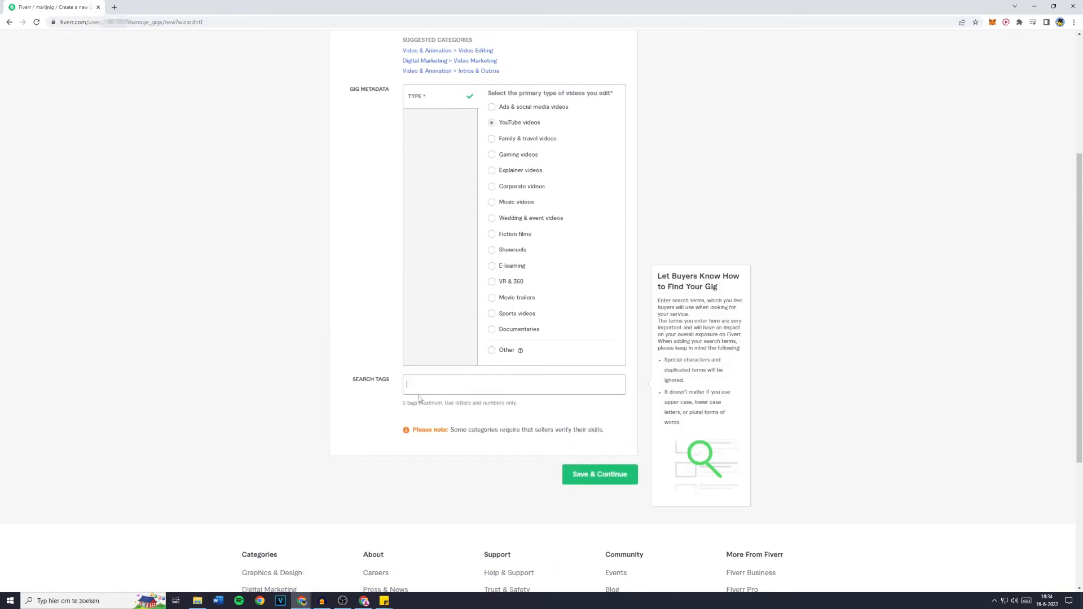
pyautogui.write('youtube video')
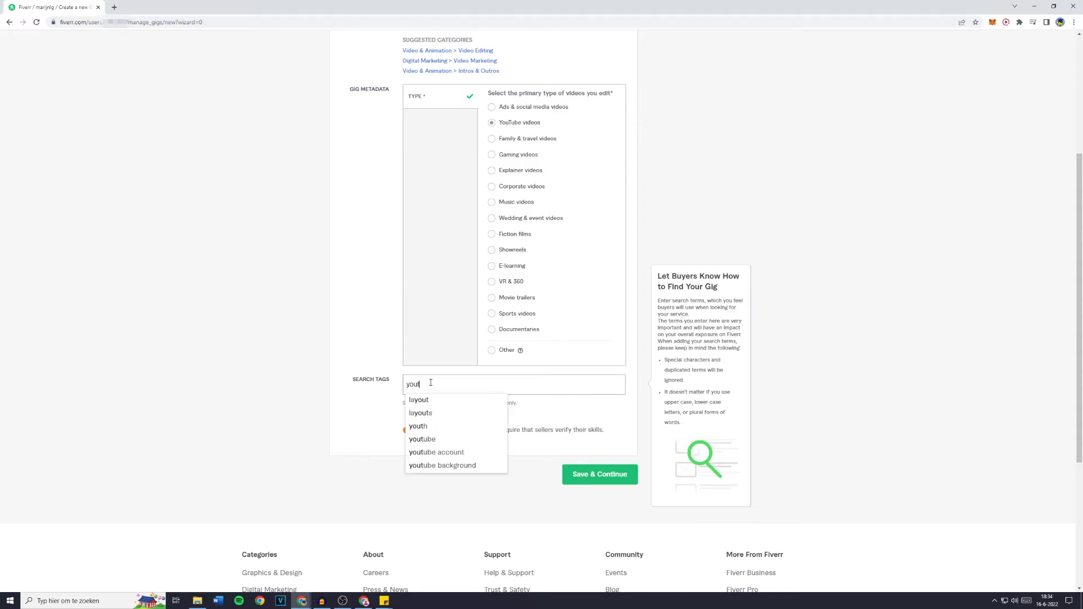
pyautogui.press('Return')
pyautogui.write('gaming video')
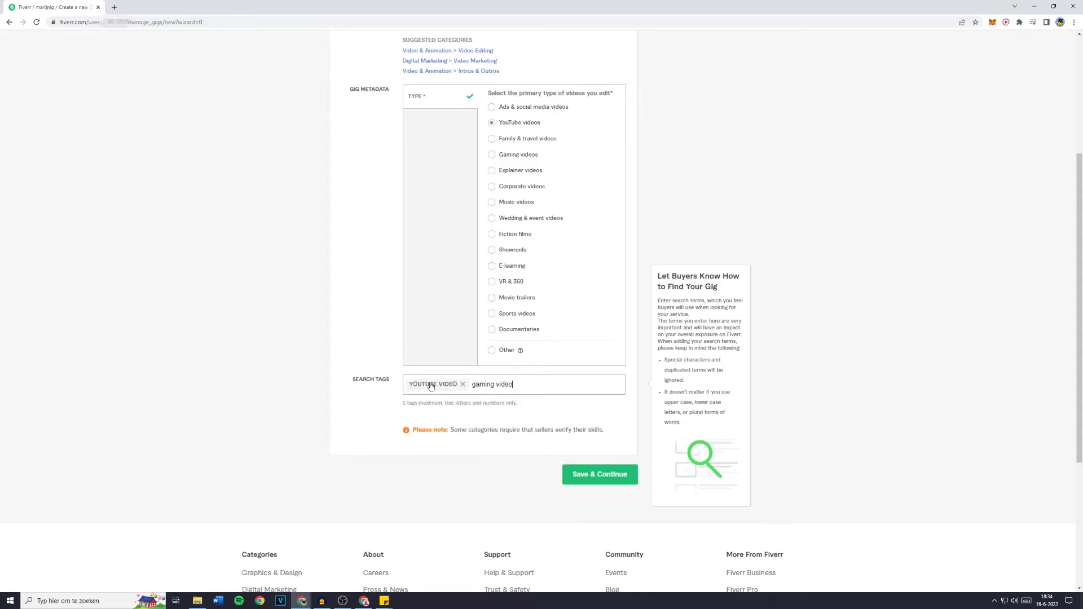
pyautogui.press('Return')
pyautogui.write('youtube e')
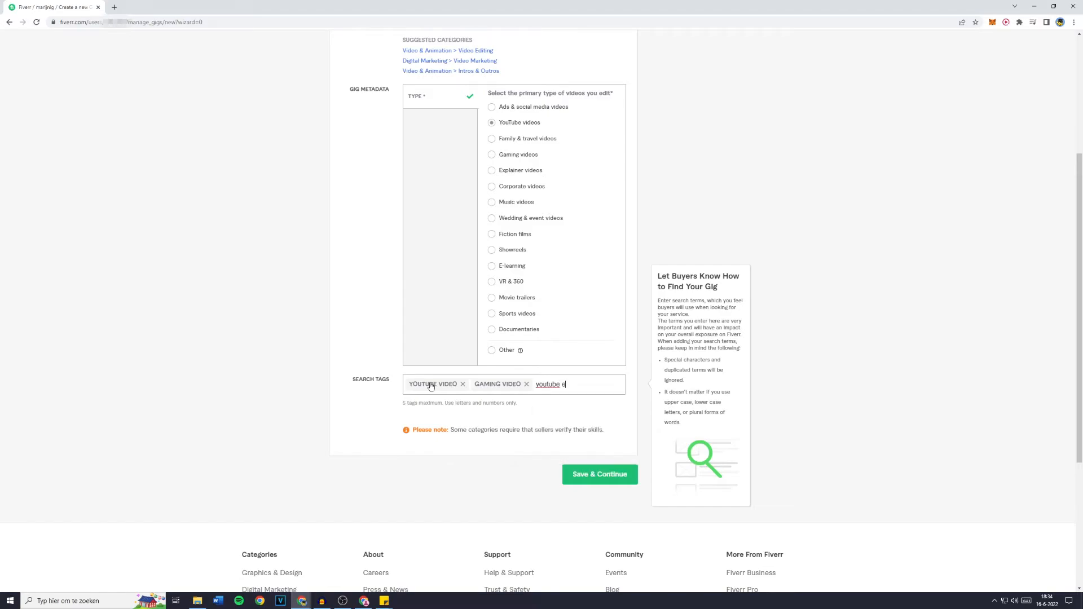
pyautogui.write('ditor')
pyautogui.press('Return')
pyautogui.write('video editor')
pyautogui.press('Return')
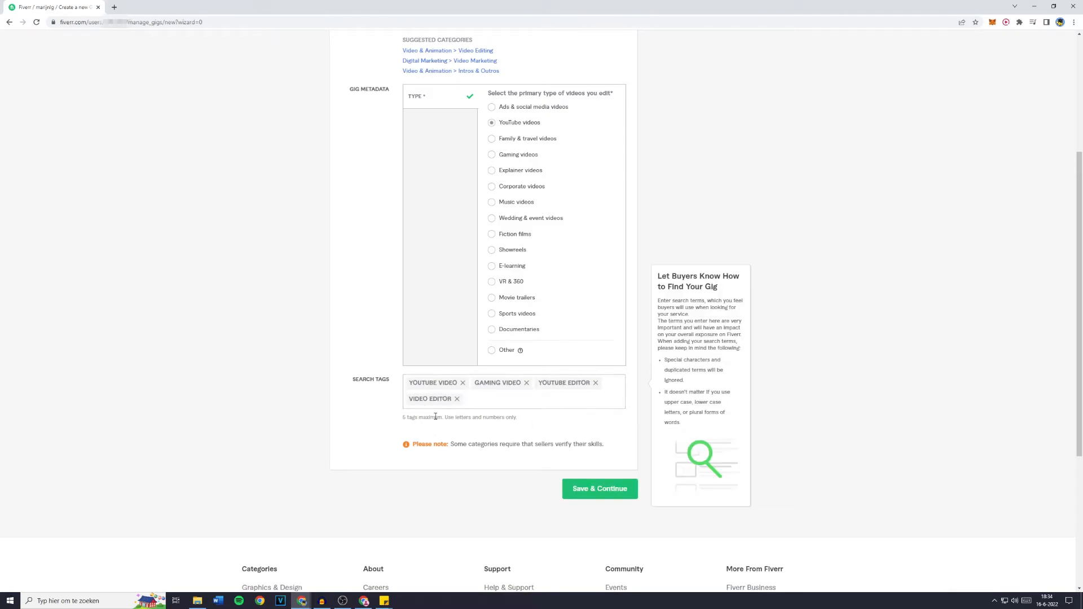
pyautogui.click(589, 496)
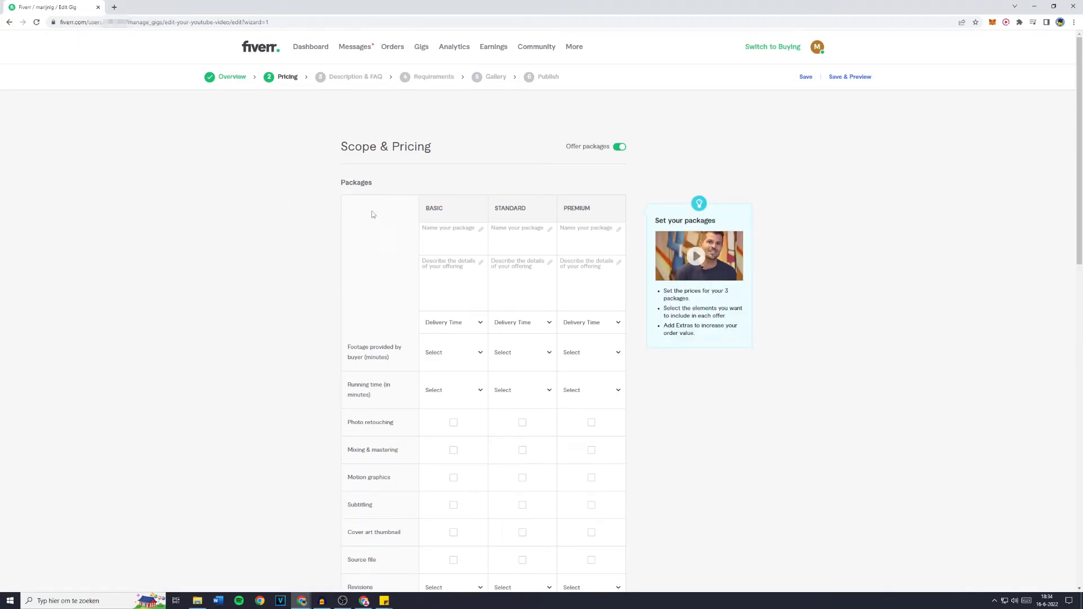
# Step: Examine the Basic, Standard and Premium package options and the extra services under Scope & Pricing
pyautogui.scroll(-1, 387, 201)
pyautogui.click(433, 191)
pyautogui.scroll(-2, 468, 169)
pyautogui.scroll(-2, 488, 159)
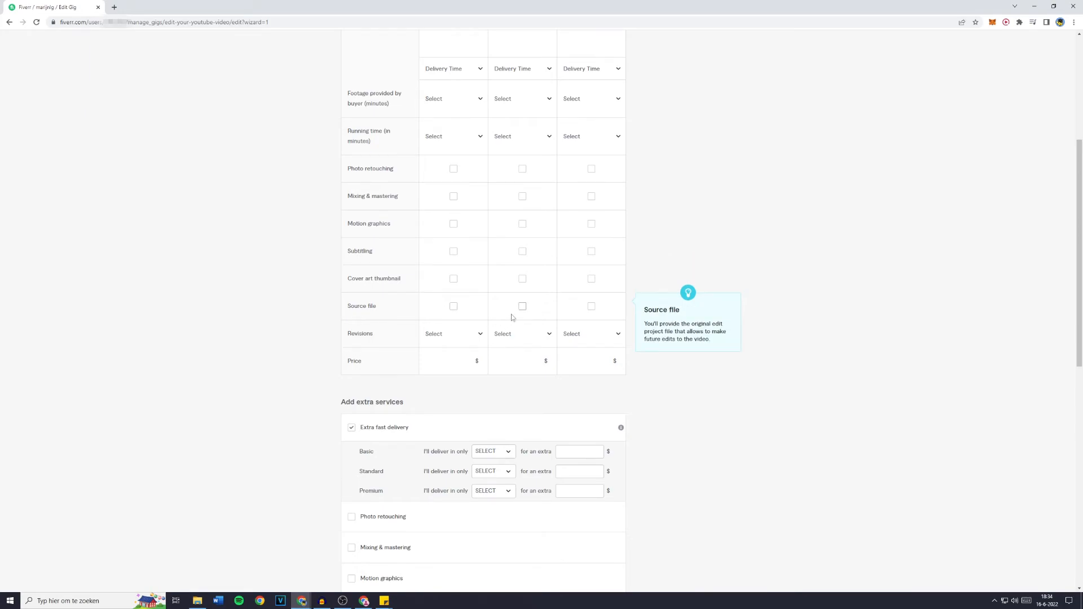
pyautogui.scroll(2, 518, 347)
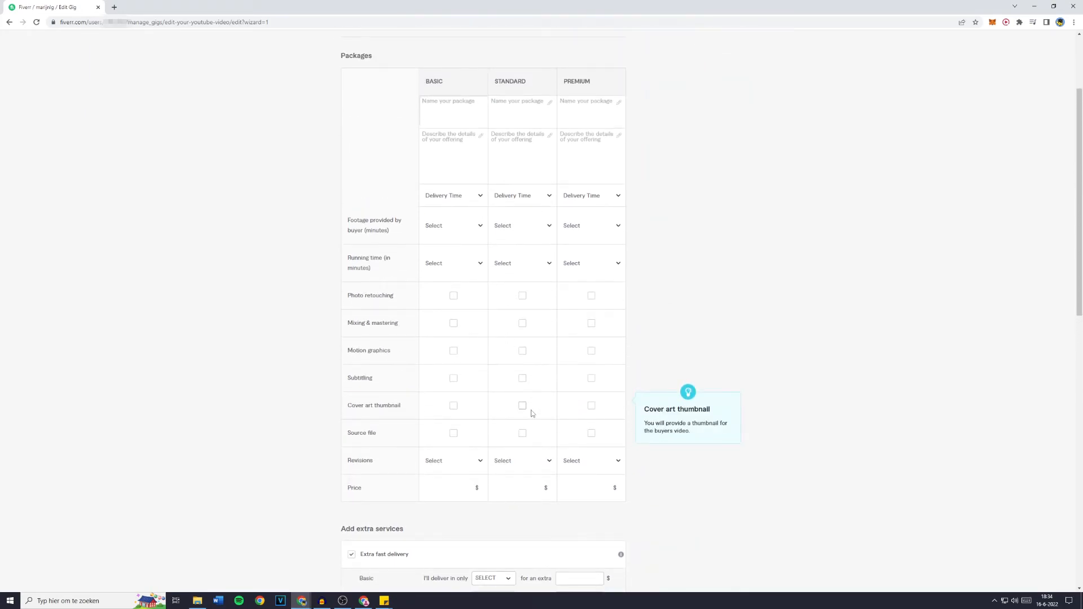
pyautogui.scroll(2, 530, 411)
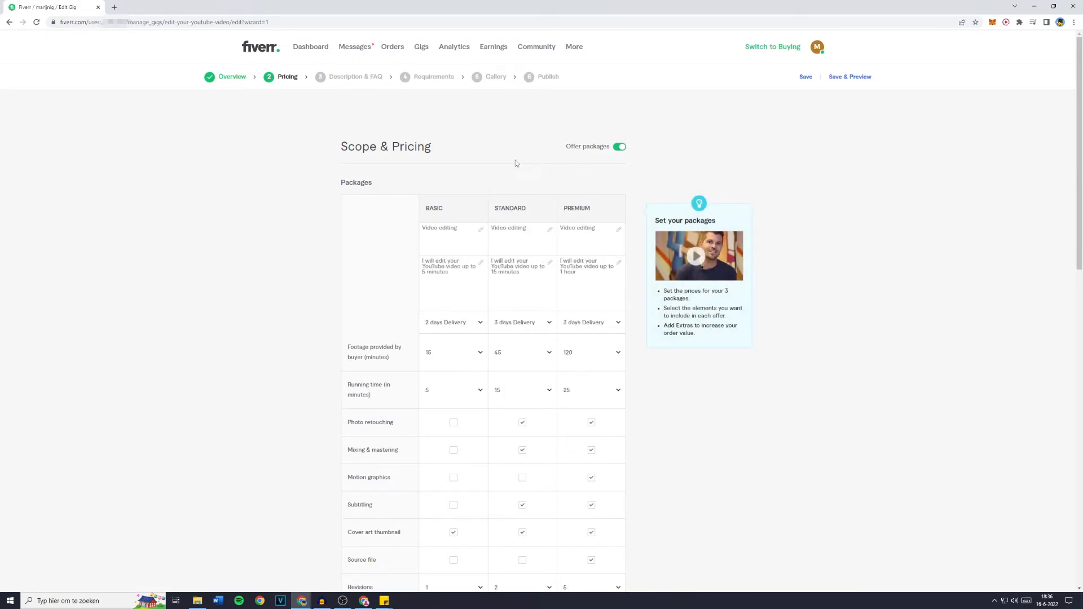
# Step: Set the additional time for the Subtitling extra service and save the pricing to continue to Description & FAQ
pyautogui.scroll(-4, 491, 265)
pyautogui.scroll(-5, 491, 275)
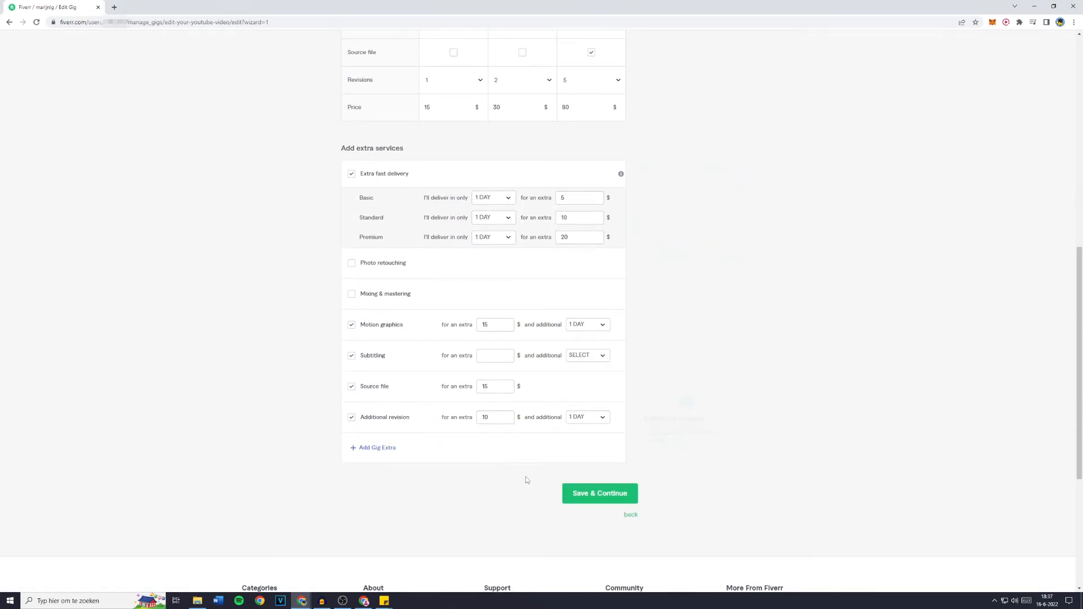
pyautogui.click(598, 497)
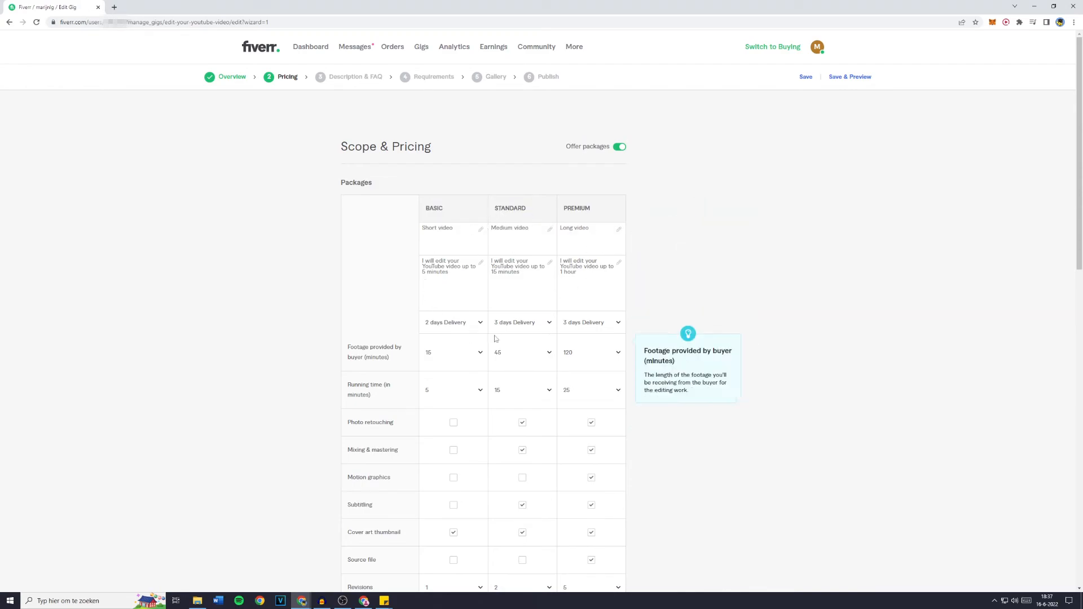
pyautogui.scroll(-10, 495, 339)
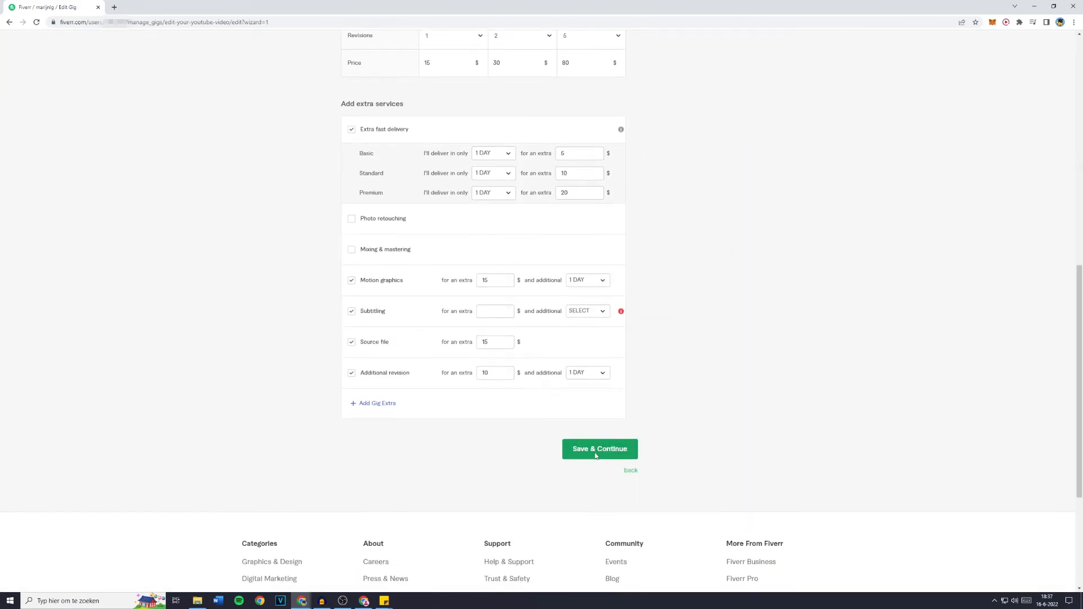
pyautogui.click(581, 313)
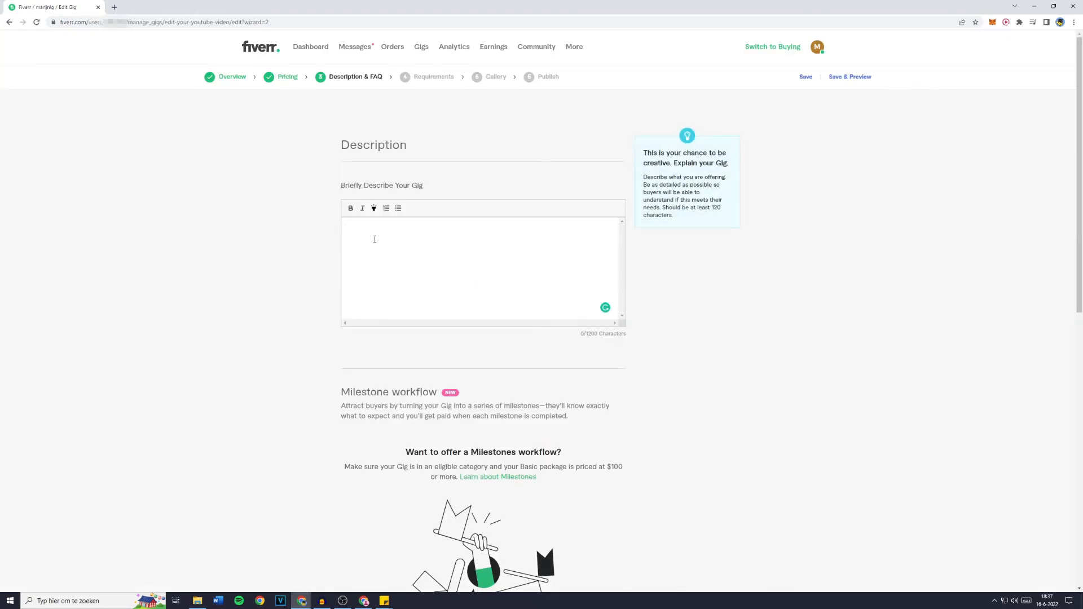
# Step: Describe the gig as "I will edit any YouTube video to your choice. Revisions are included in pricing. You can also buy upsells, like graphic motions and more."
pyautogui.write('will edit any y')
pyautogui.press('BackSpace')
pyautogui.write('YouTube video to your choice. Revisions are included in pricing.')
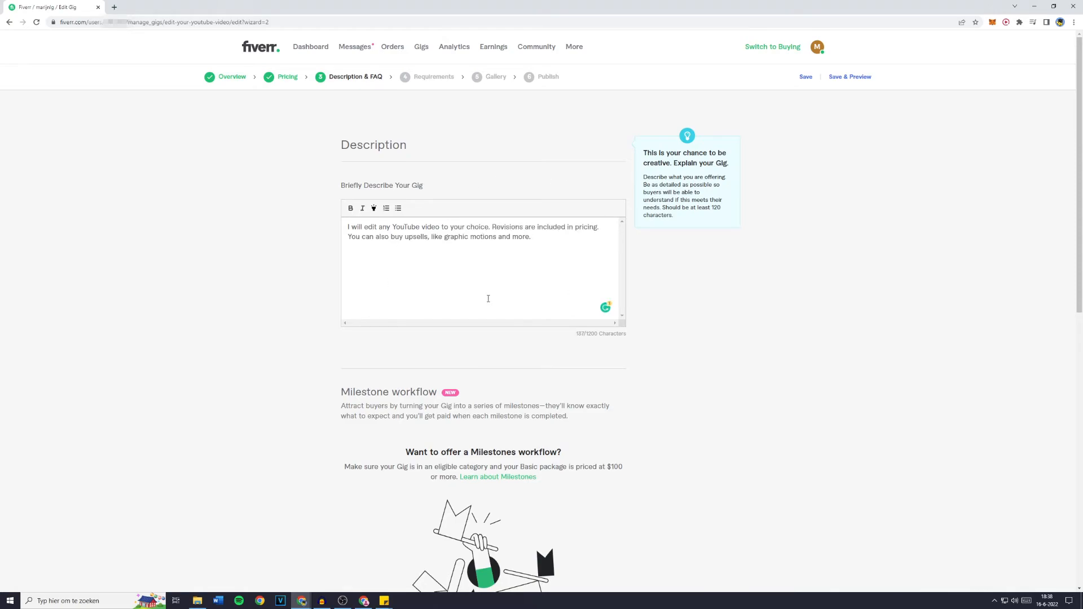
# Step: Add an FAQ asking "What software do you use for video editing?", answered "I edit the videos in Sony Vegas PRO 17.", and save the section
pyautogui.scroll(-8, 489, 298)
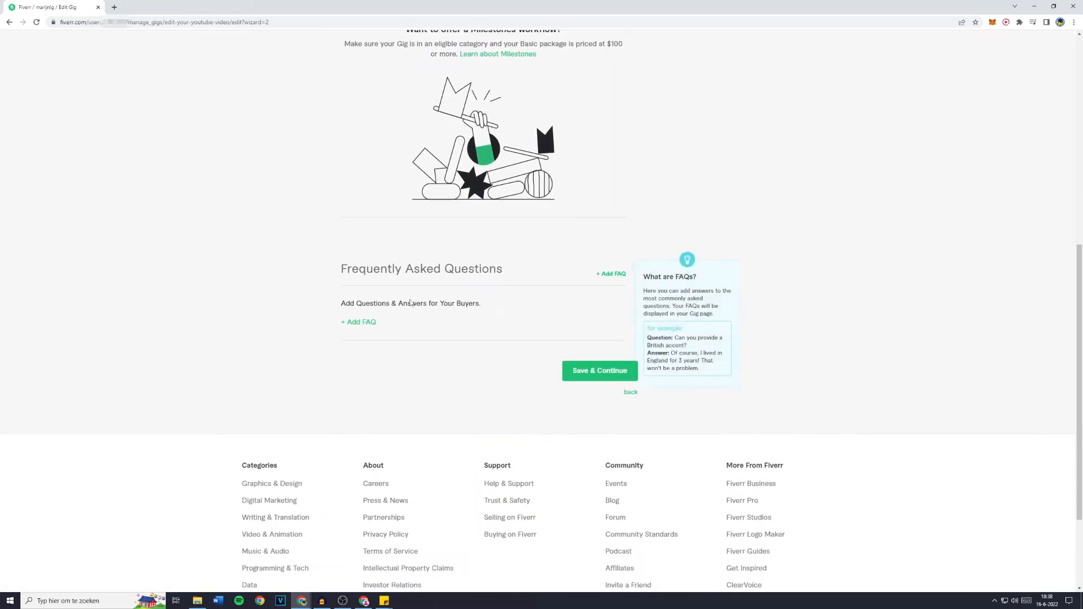
pyautogui.click(366, 324)
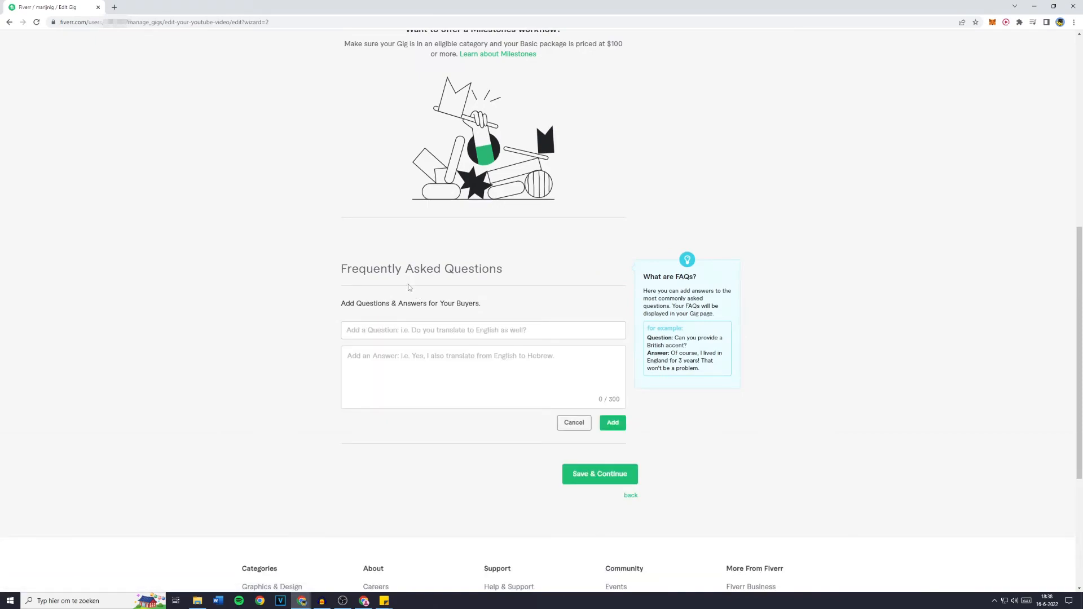
pyautogui.click(382, 329)
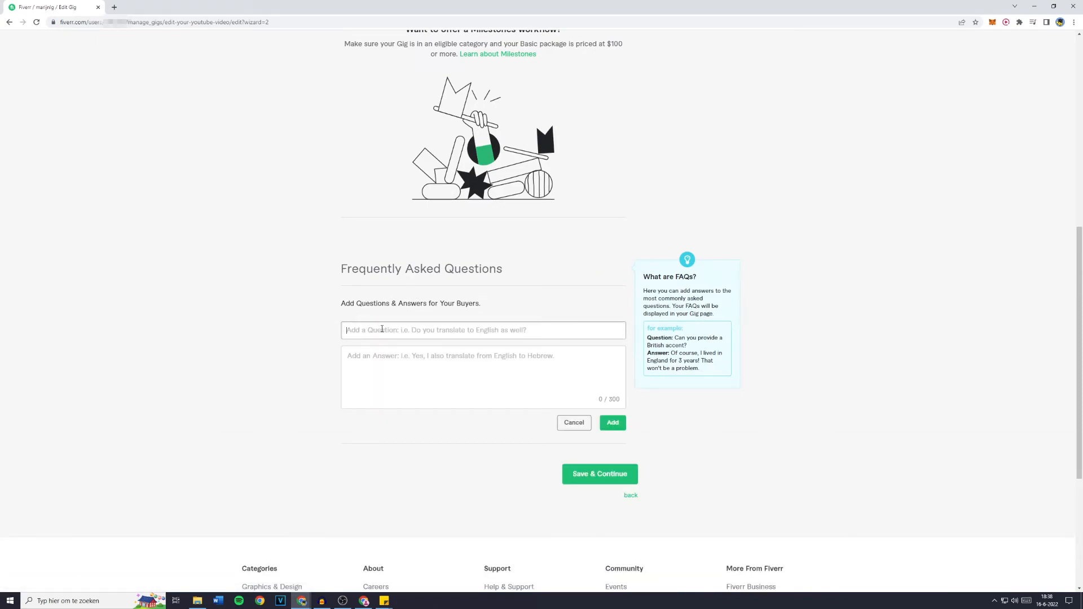
pyautogui.write('What softw')
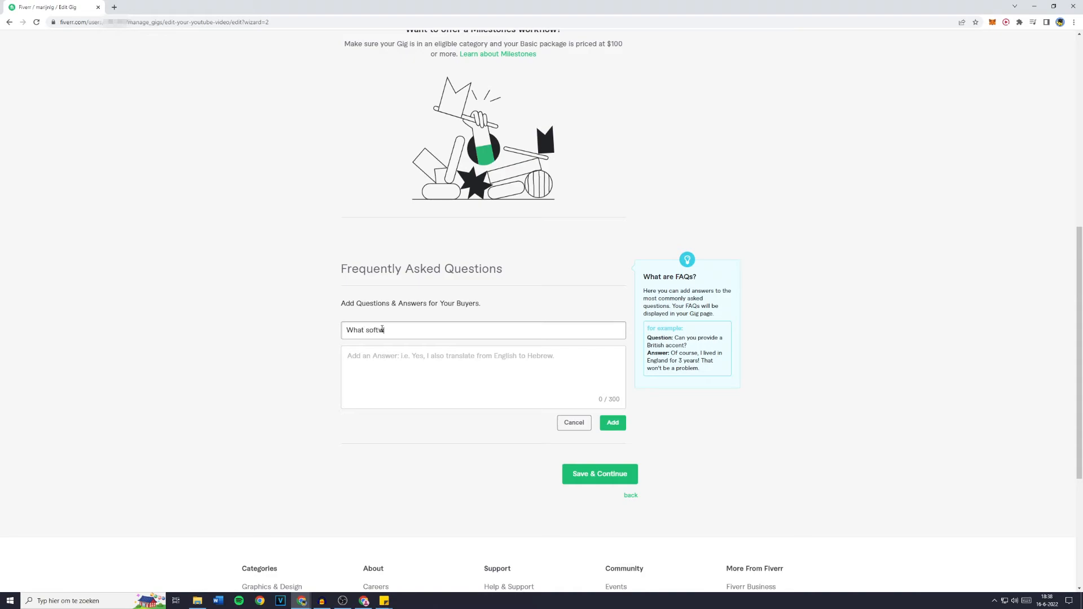
pyautogui.write('are do you use for video editing?')
pyautogui.press('Tab')
pyautogui.write('I edit the vid')
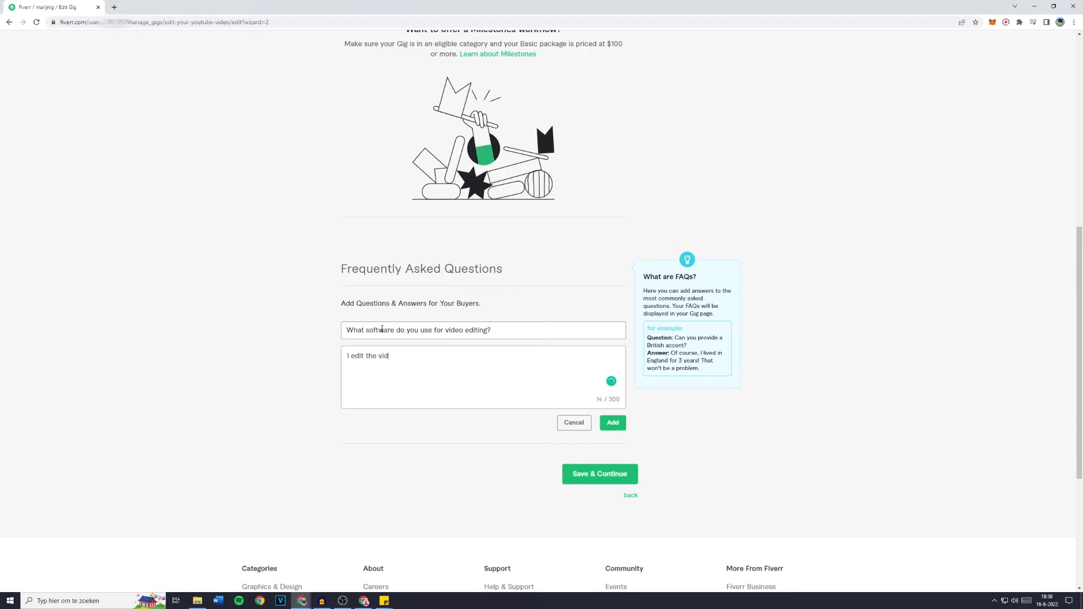
pyautogui.write('eos in Sony Vegas PRO 17.')
pyautogui.click(613, 423)
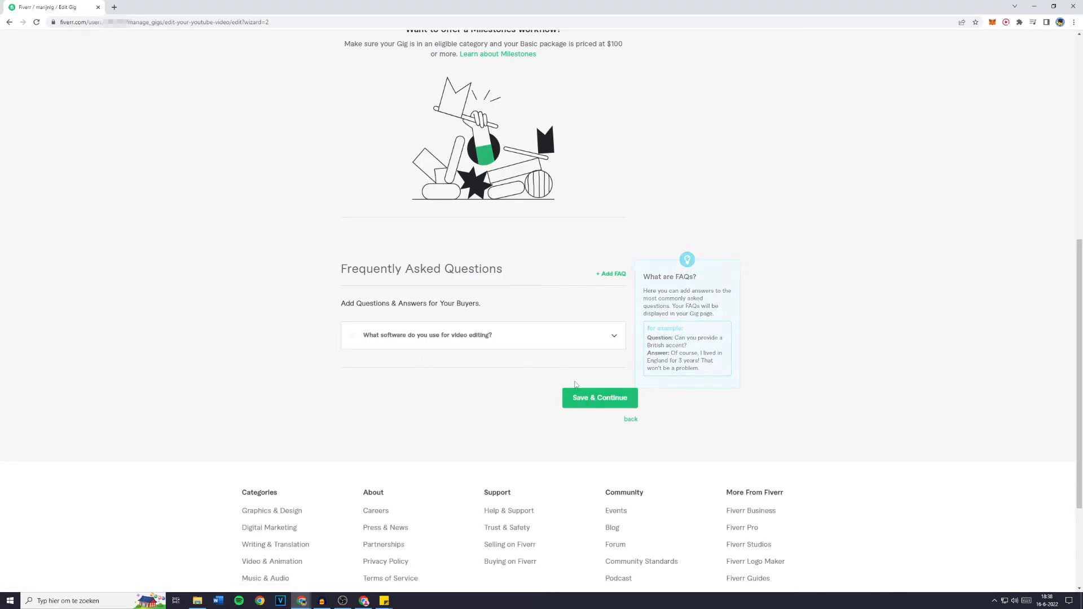
pyautogui.click(585, 399)
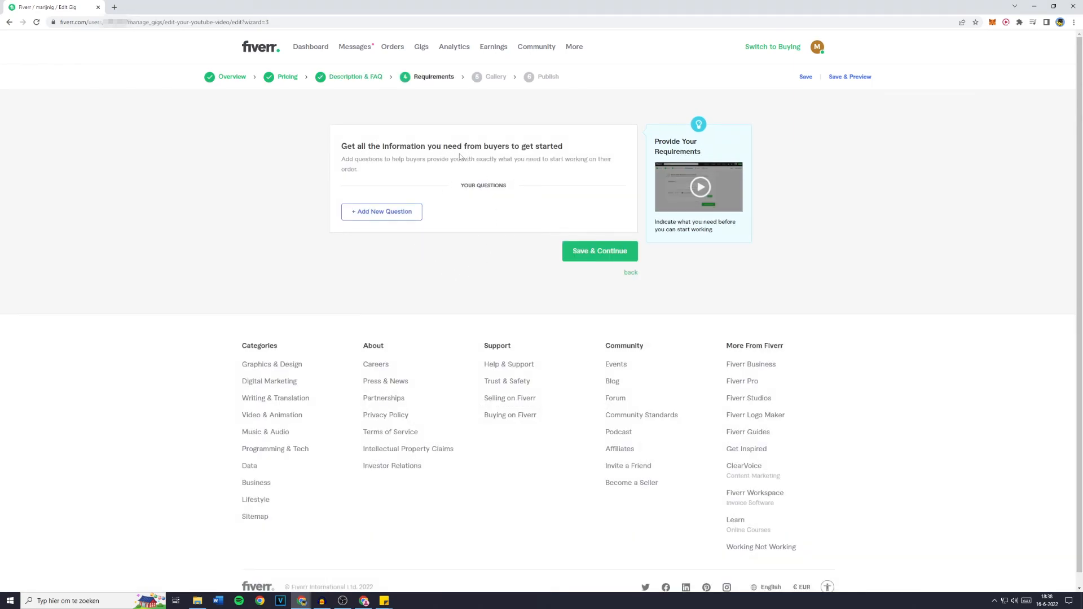
# Step: Add a required free-text buyer question, "The style you'd like to video te be edited in. For example; hyped, relaxed, funny.", and save the requirements
pyautogui.click(399, 211)
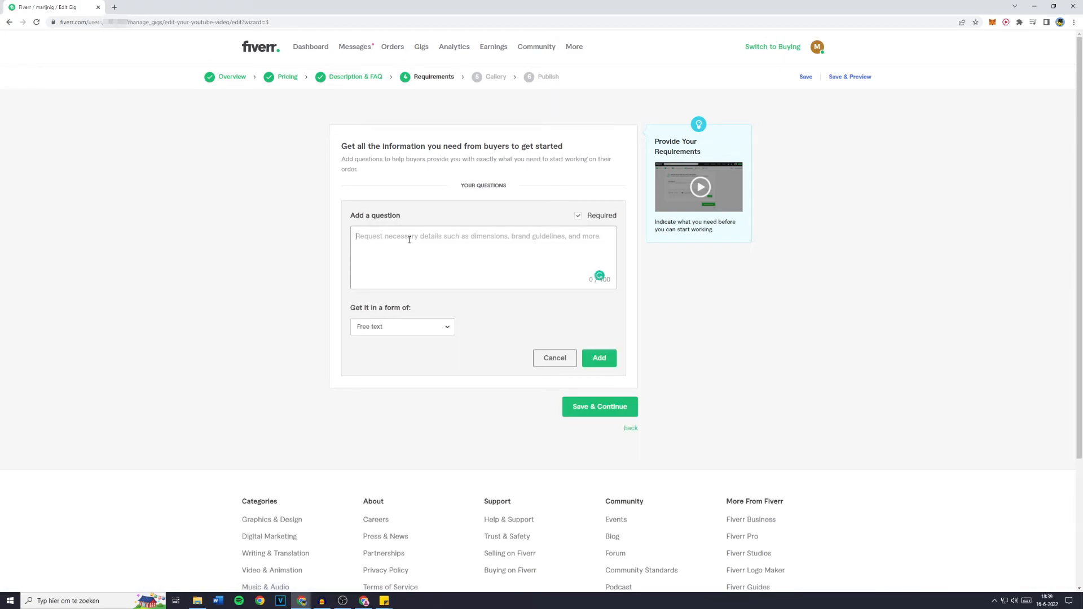
pyautogui.write('The style')
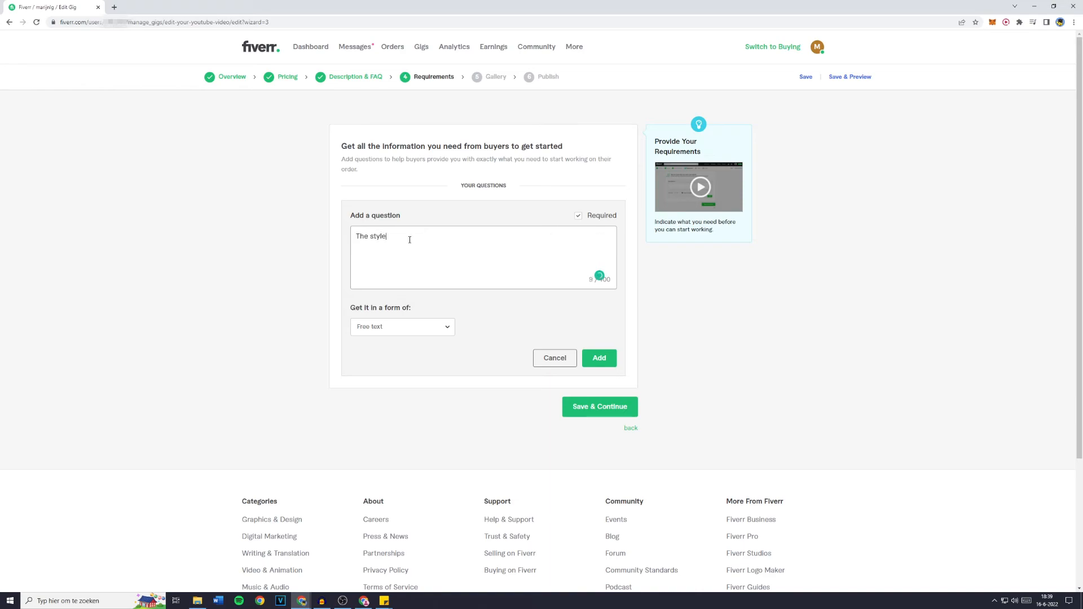
pyautogui.write(" you'd like to video te be edited in.")
pyautogui.click(396, 326)
pyautogui.click(411, 354)
pyautogui.click(531, 252)
pyautogui.write('For example; hyped, relaxed, funny.')
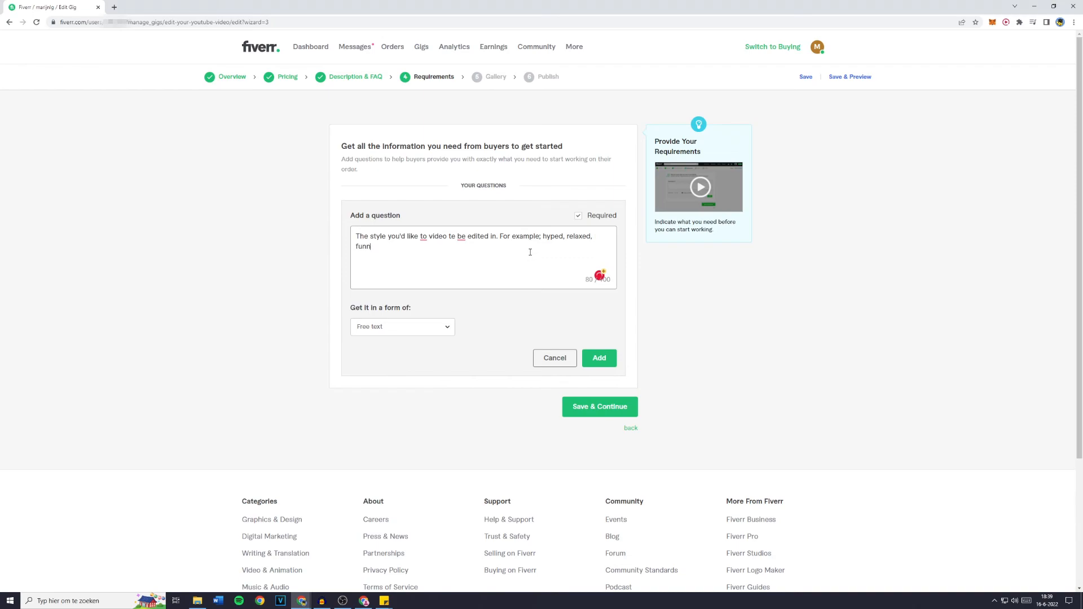
pyautogui.click(599, 358)
pyautogui.click(593, 302)
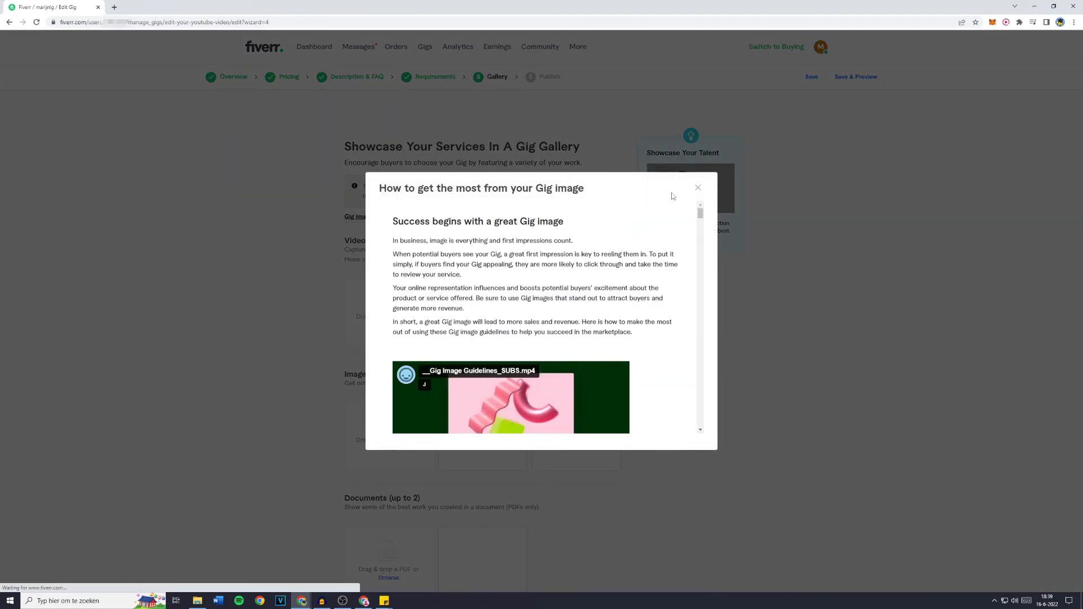
# Step: Dismiss the gig image guidelines, then save the gallery with its video, two images and the ownership declaration accepted
pyautogui.click(698, 187)
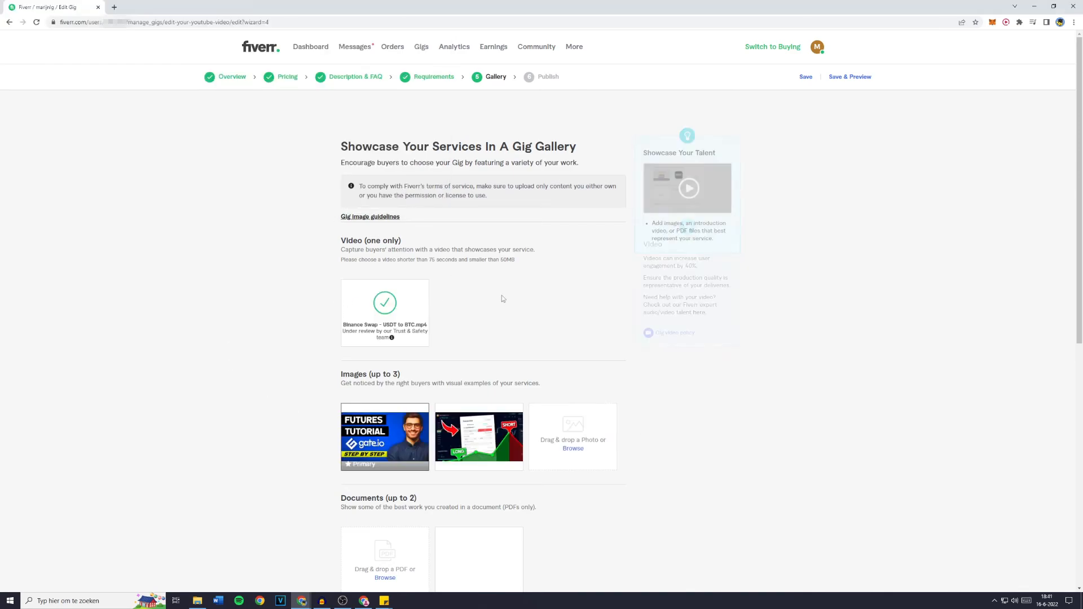
pyautogui.scroll(-2, 453, 297)
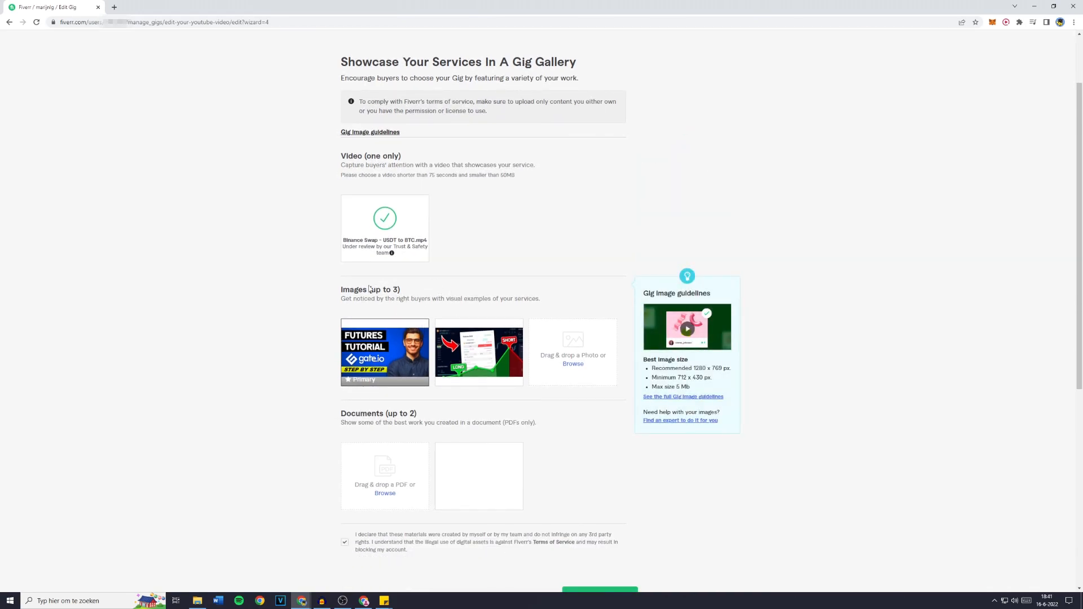
pyautogui.scroll(-3, 372, 289)
pyautogui.click(344, 374)
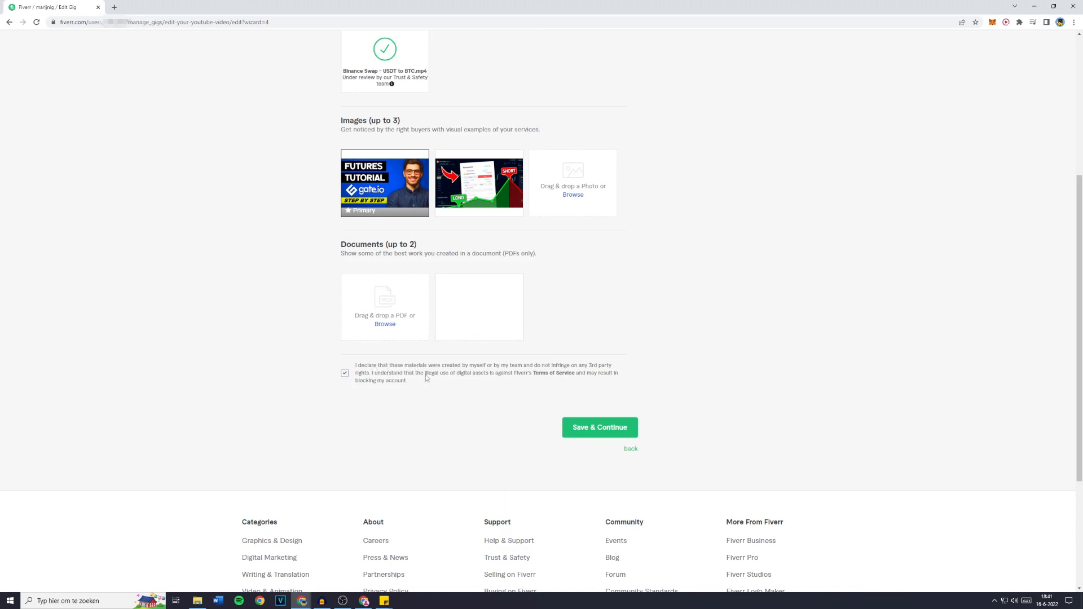
pyautogui.click(577, 420)
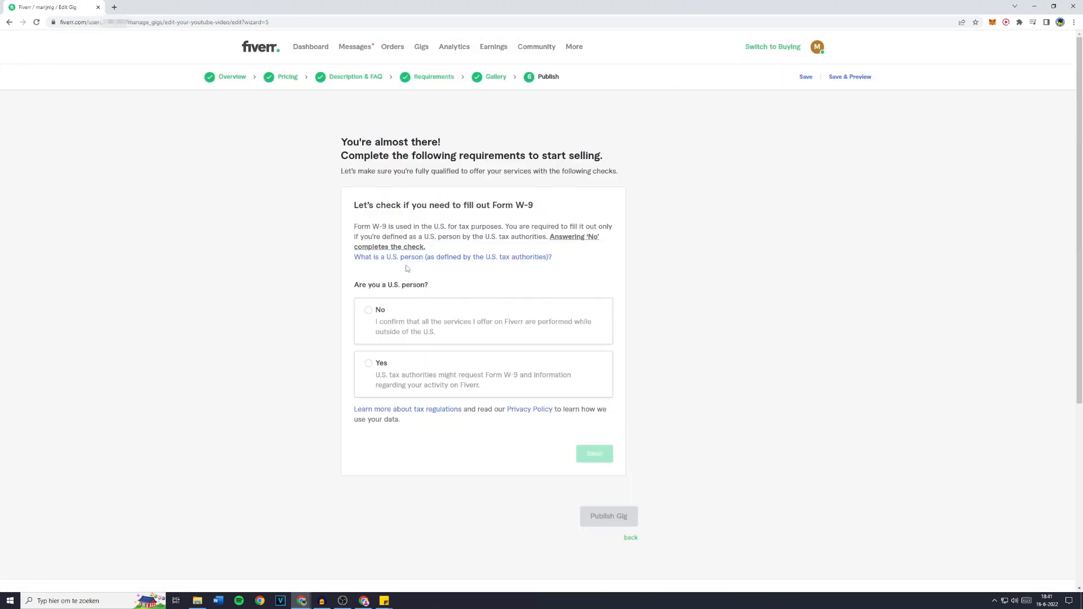
# Step: Complete the Form W-9 check by answering No to being a U.S. person
pyautogui.click(368, 314)
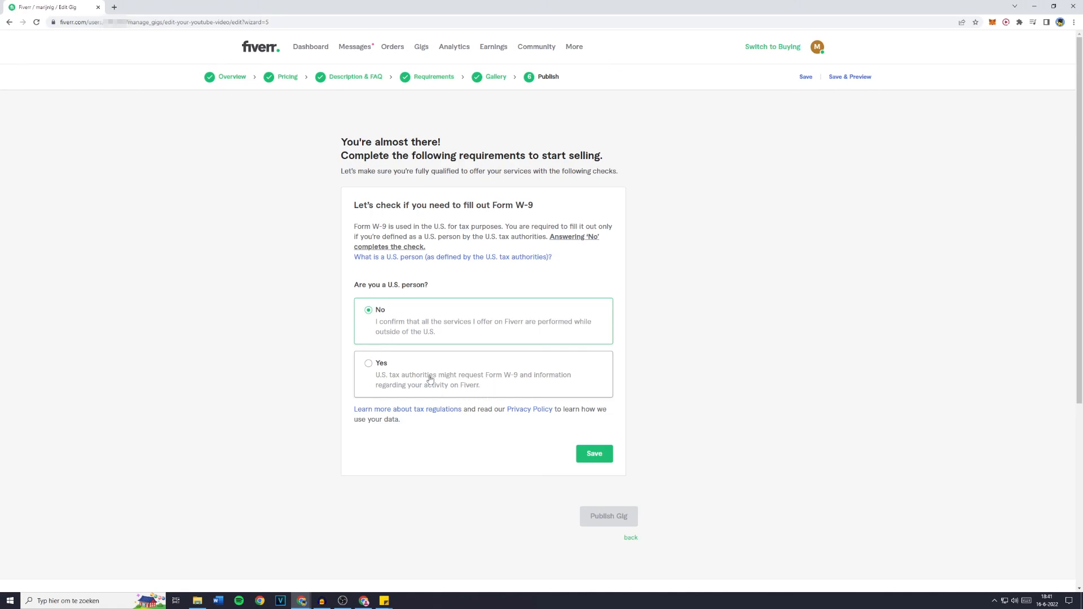
pyautogui.click(594, 454)
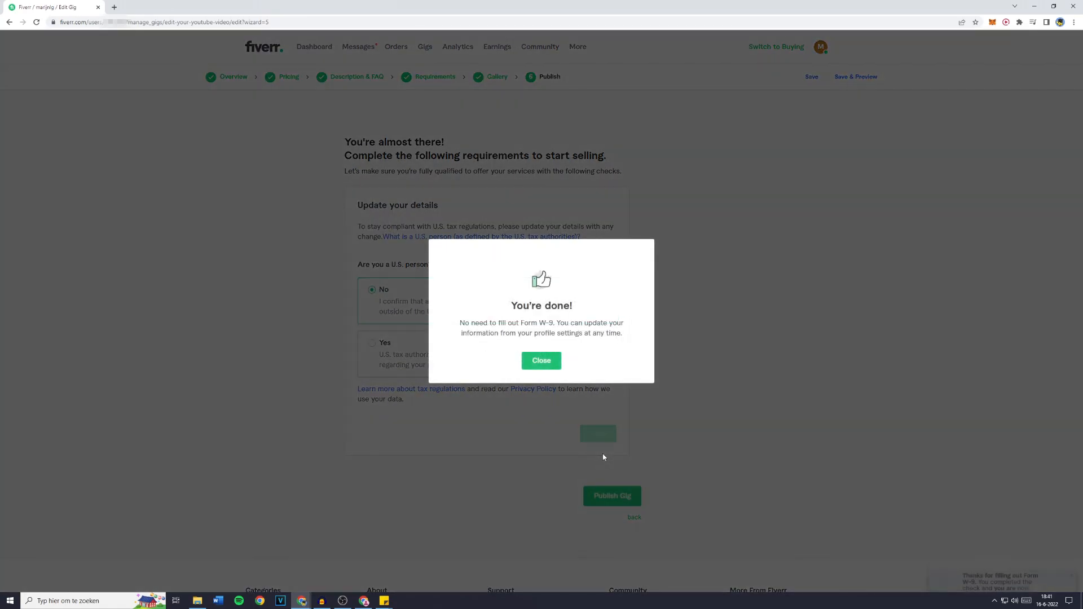
pyautogui.click(543, 366)
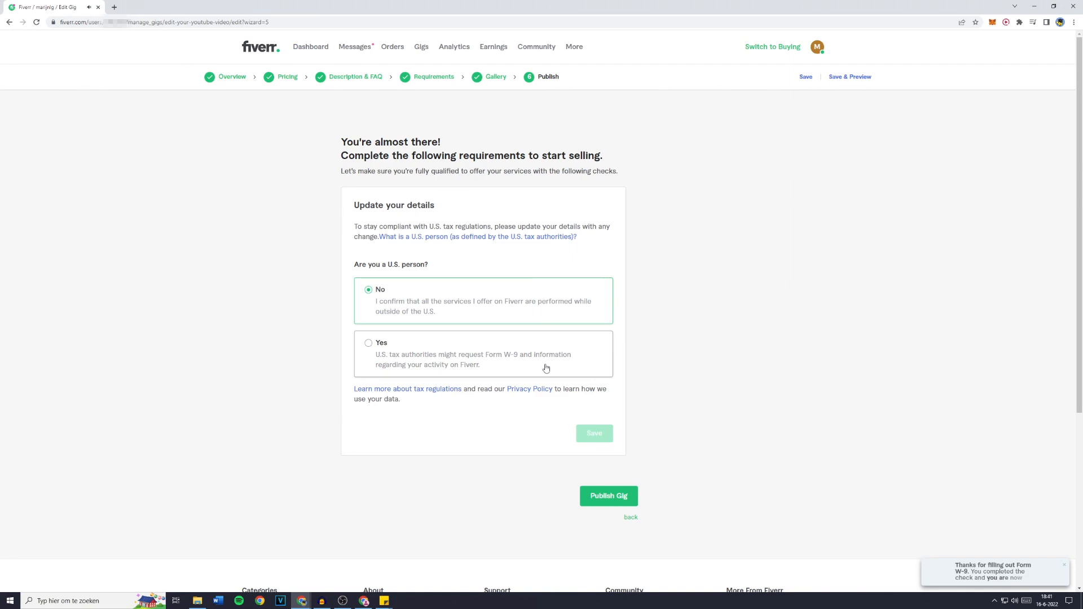
# Step: Publish the gig and select its shareable link
pyautogui.click(608, 496)
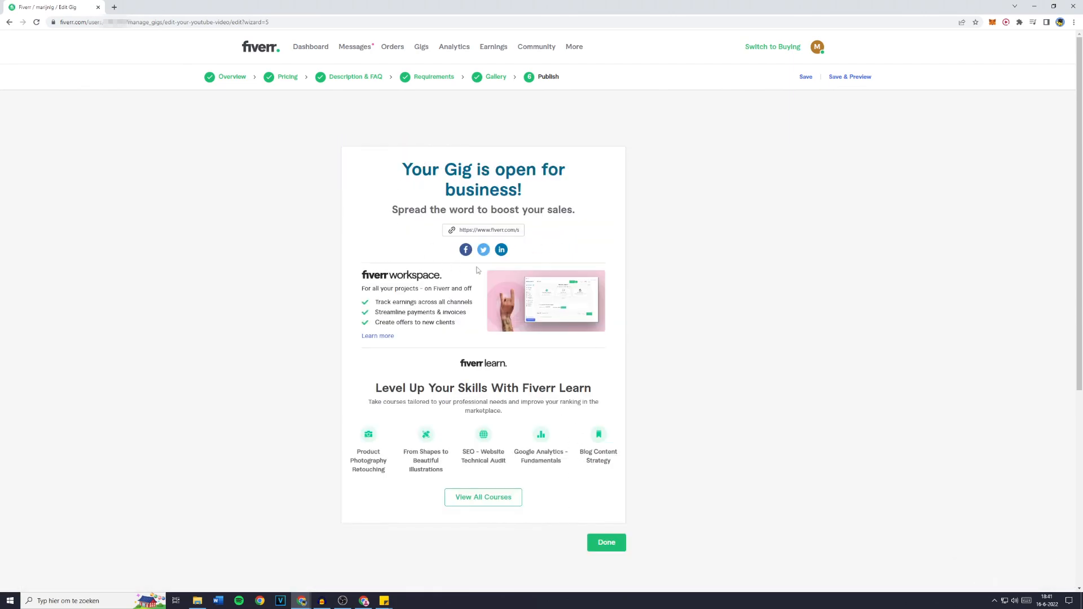
pyautogui.tripleClick(461, 231)
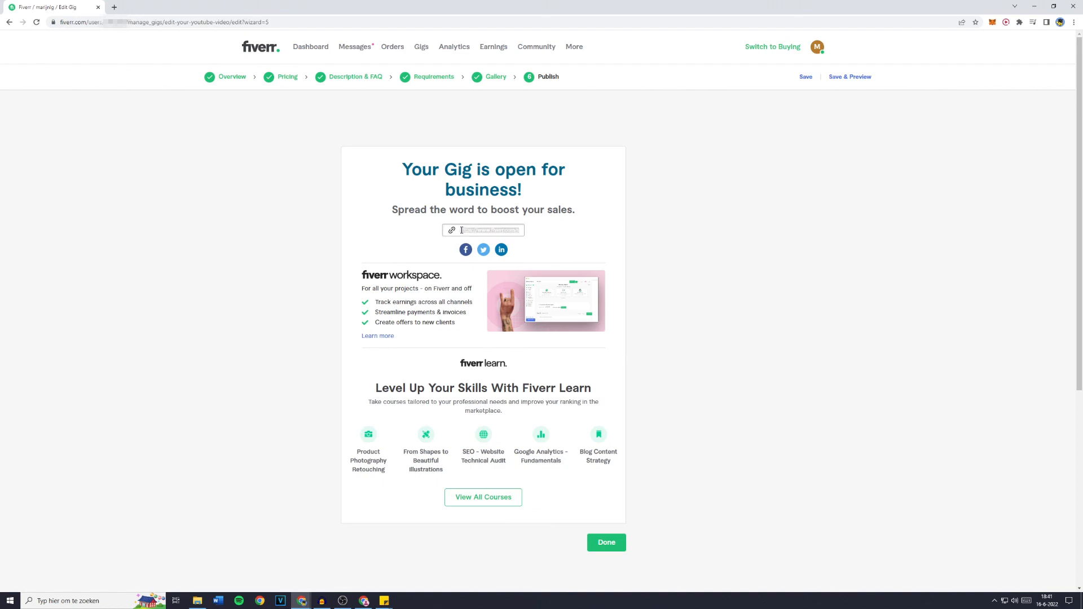